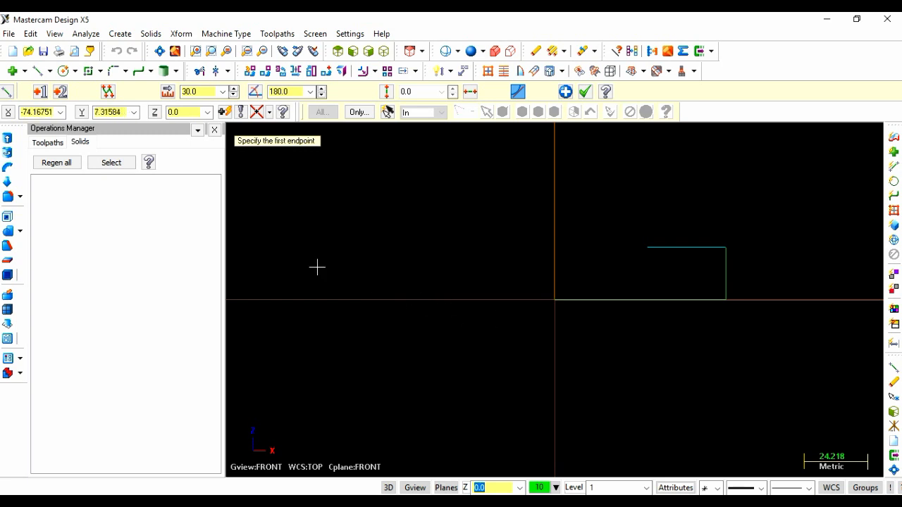
# Step: Draw a vertical line upward from the open end of the upper horizontal line and set its length to 45-20 (25 mm)
pyautogui.click(205, 91)
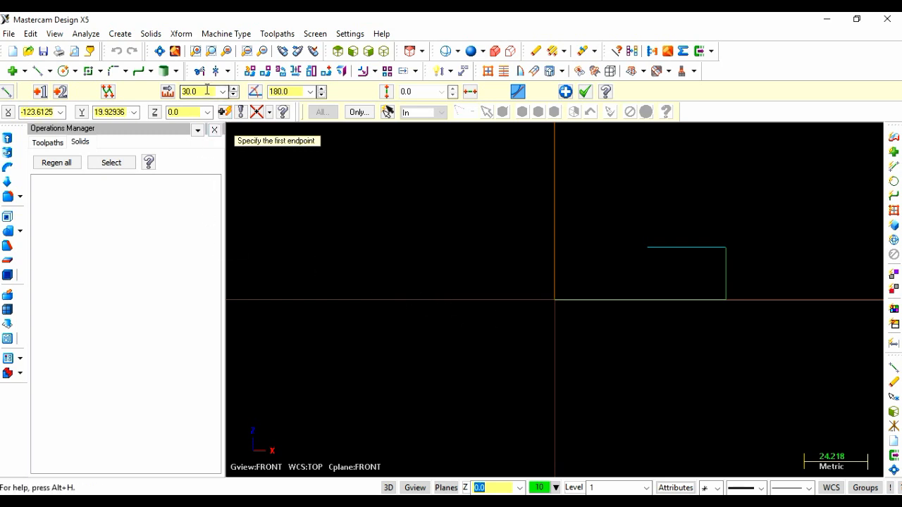
pyautogui.click(647, 247)
pyautogui.click(647, 211)
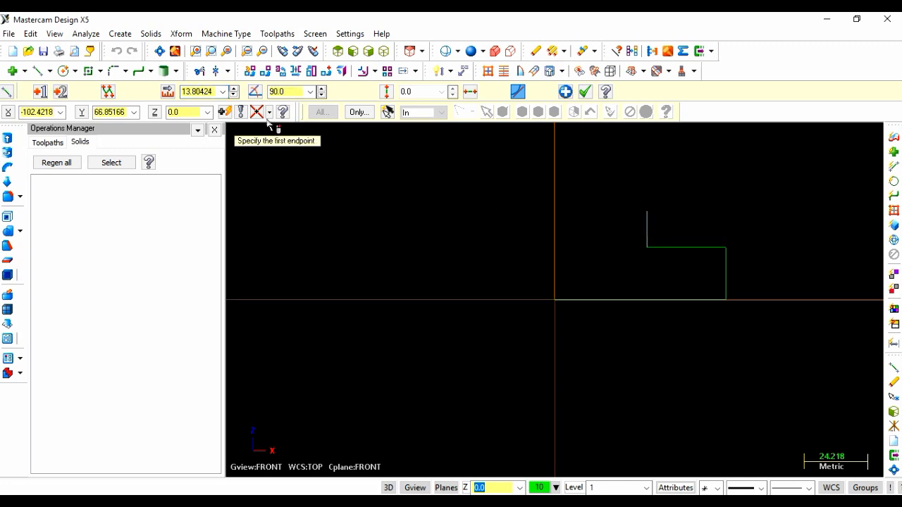
pyautogui.click(204, 91)
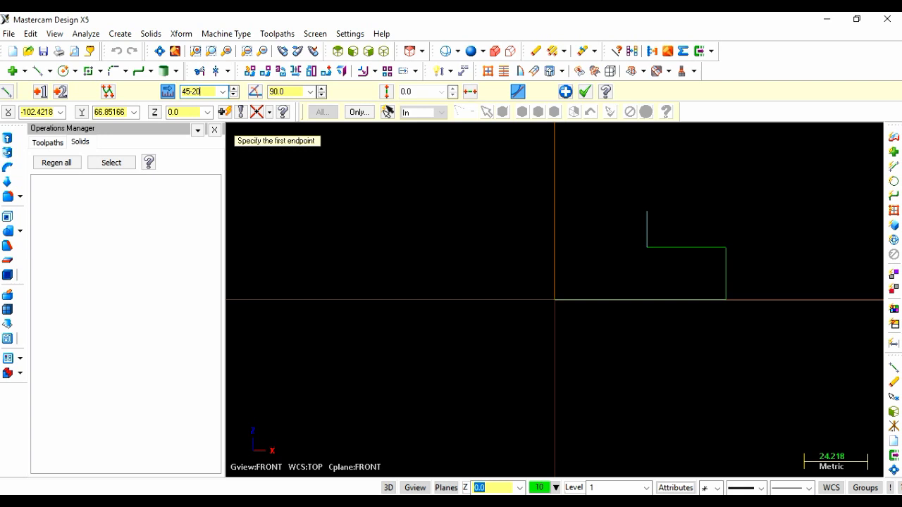
pyautogui.press('Return')
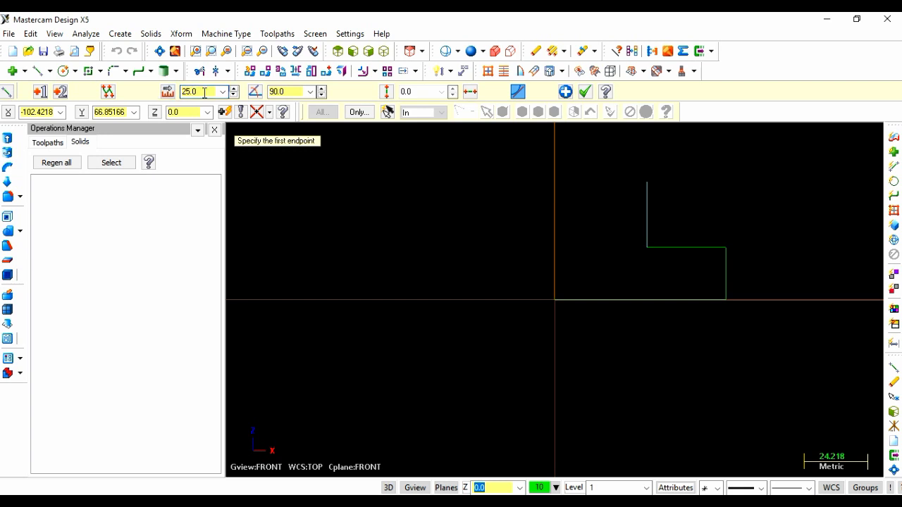
# Step: Draw a 15 mm horizontal line leftward from the vertical line's upper end and close the profile with a sloping line to the origin
pyautogui.click(647, 182)
pyautogui.click(617, 182)
pyautogui.click(207, 90)
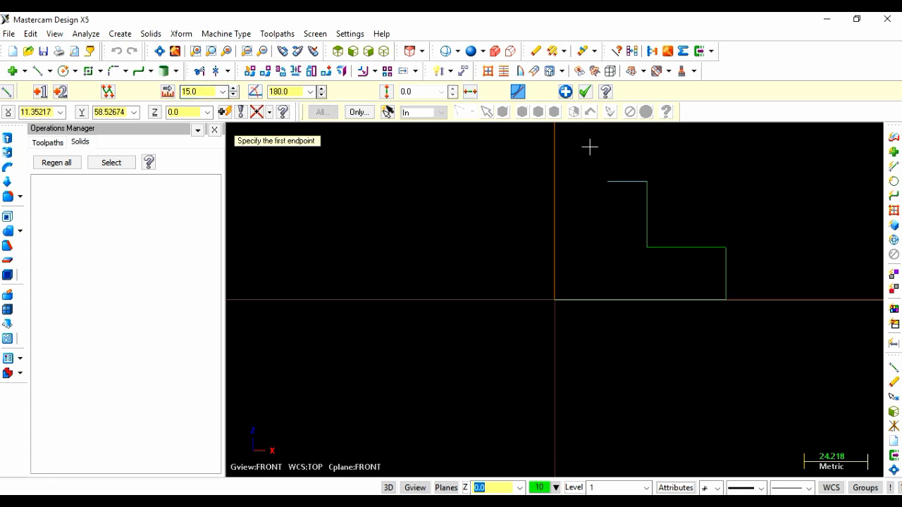
pyautogui.scroll(1, 611, 195)
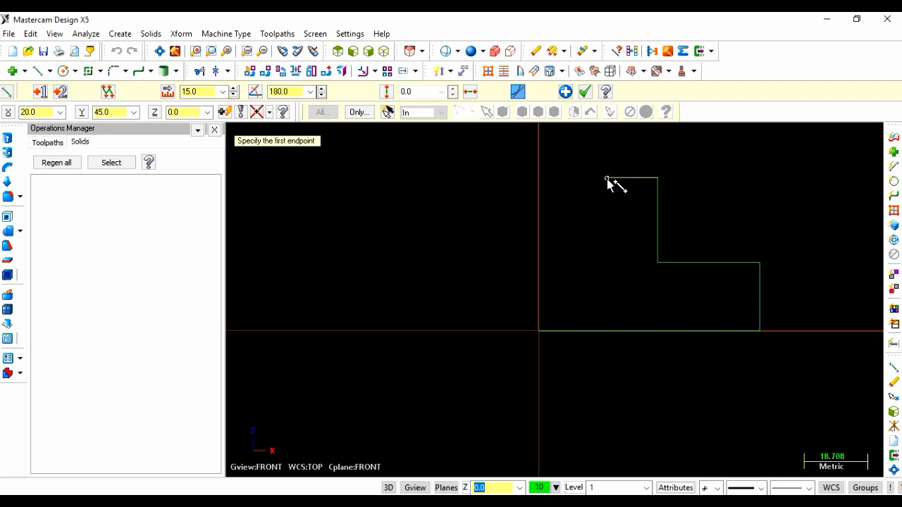
pyautogui.click(608, 178)
pyautogui.click(541, 331)
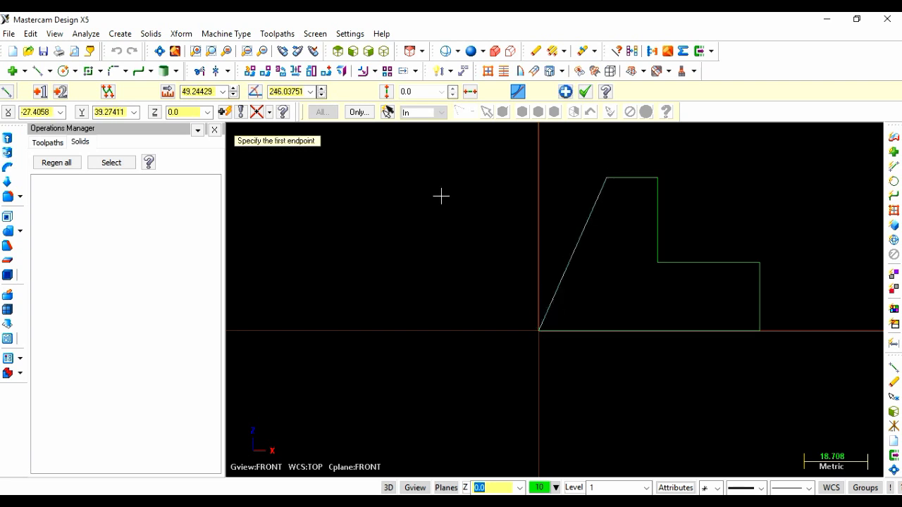
# Step: Extrude the closed profile as a new body by 40 mm in the reversed direction, shown in isometric view
pyautogui.click(383, 51)
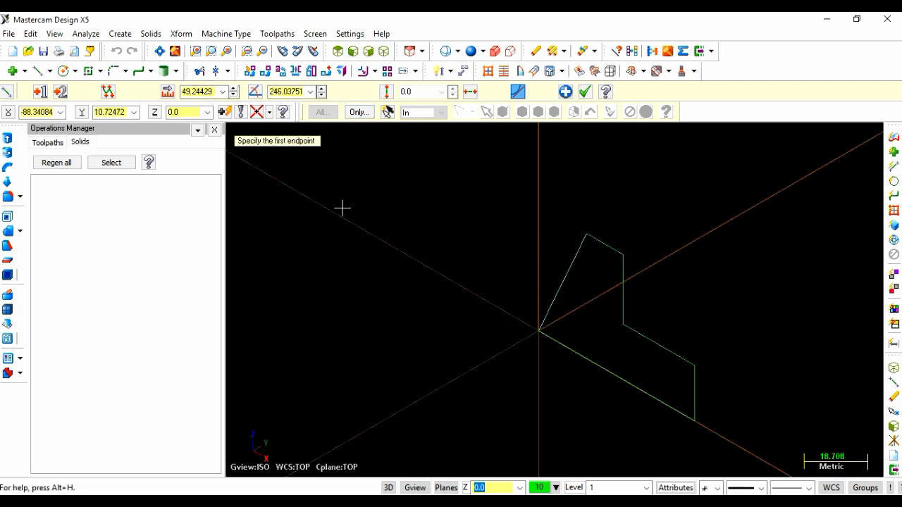
pyautogui.click(7, 138)
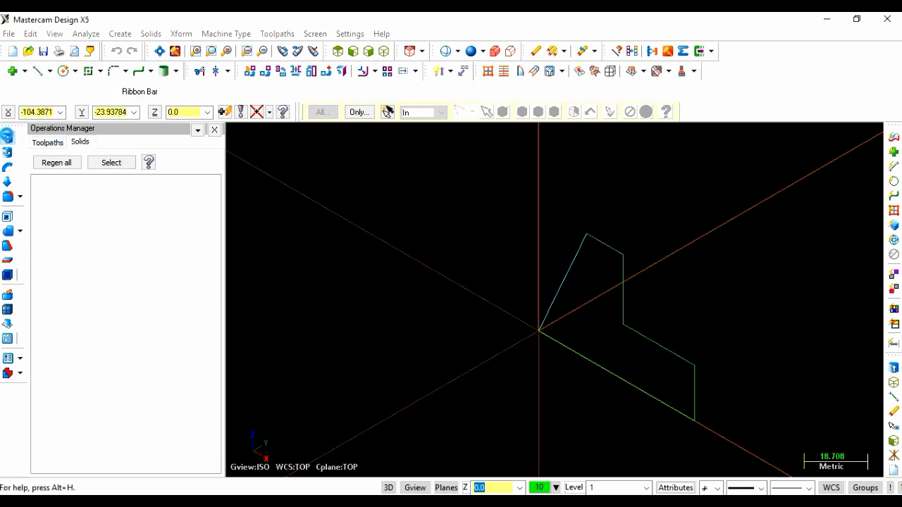
pyautogui.click(574, 350)
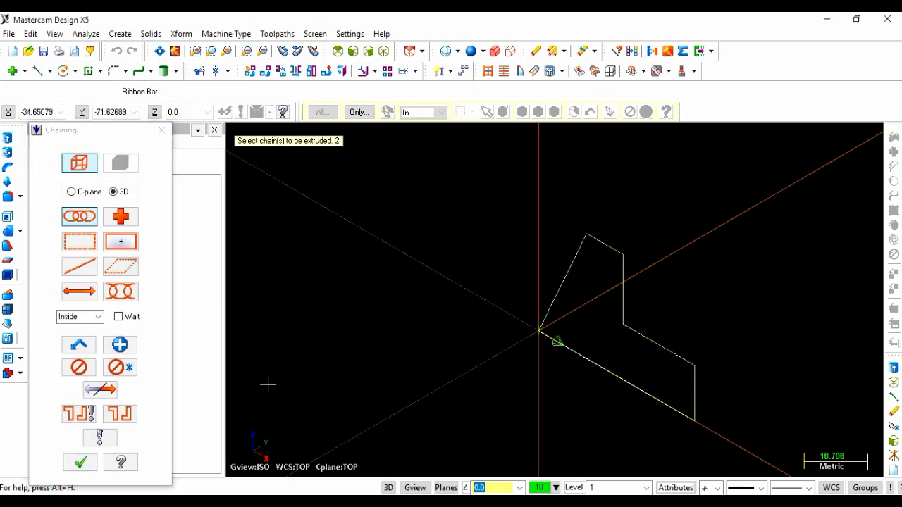
pyautogui.click(81, 465)
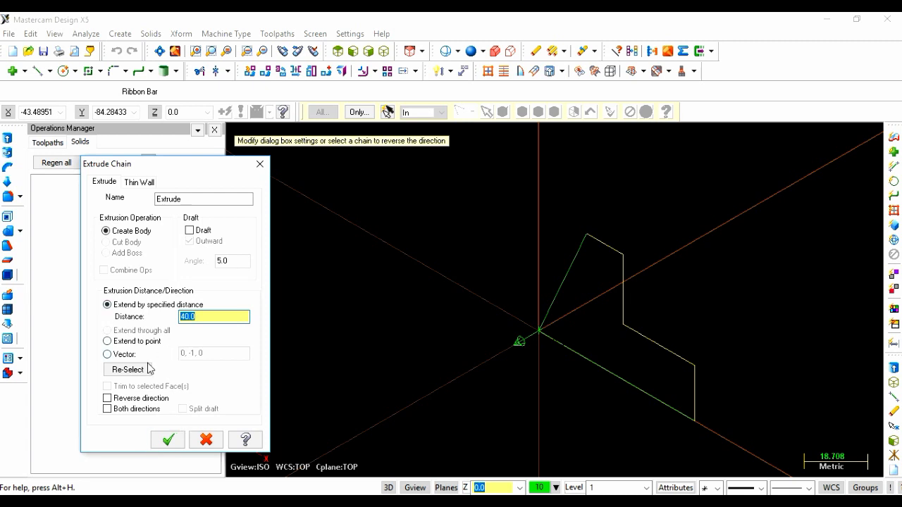
pyautogui.click(108, 398)
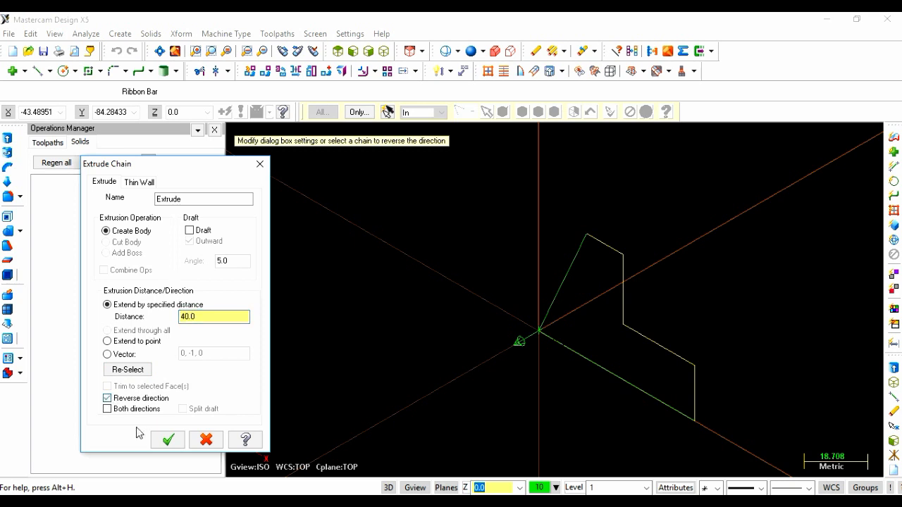
pyautogui.click(167, 441)
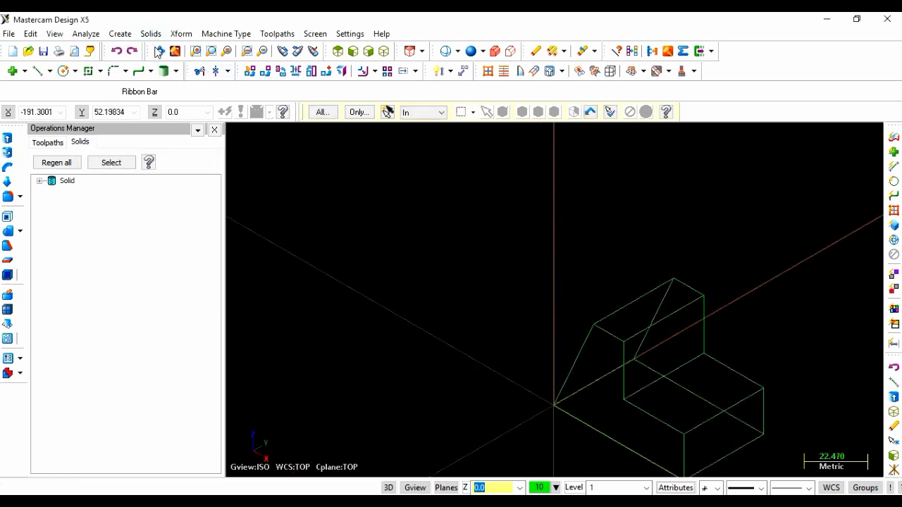
pyautogui.click(157, 51)
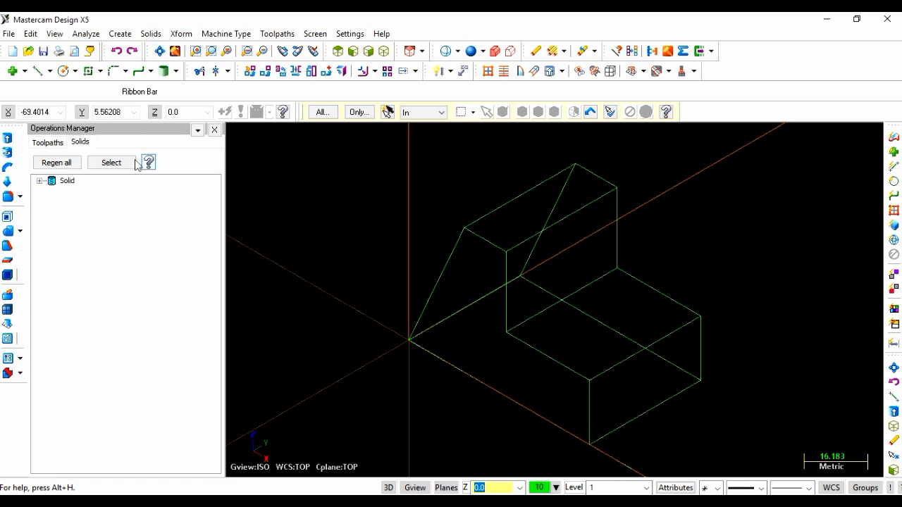
# Step: In the right side plane, draw a 45 mm vertical line starting on the X axis about 15 mm beyond the solid's lower front corner
pyautogui.click(38, 71)
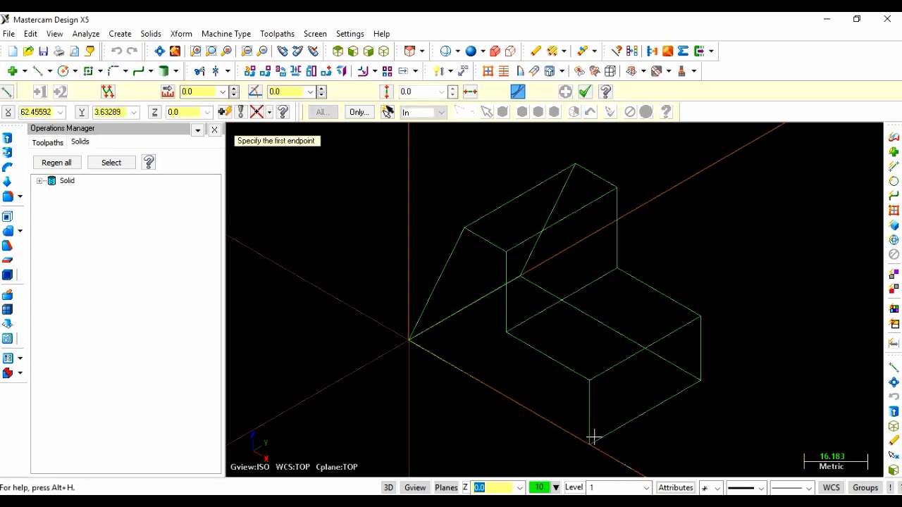
pyautogui.click(630, 469)
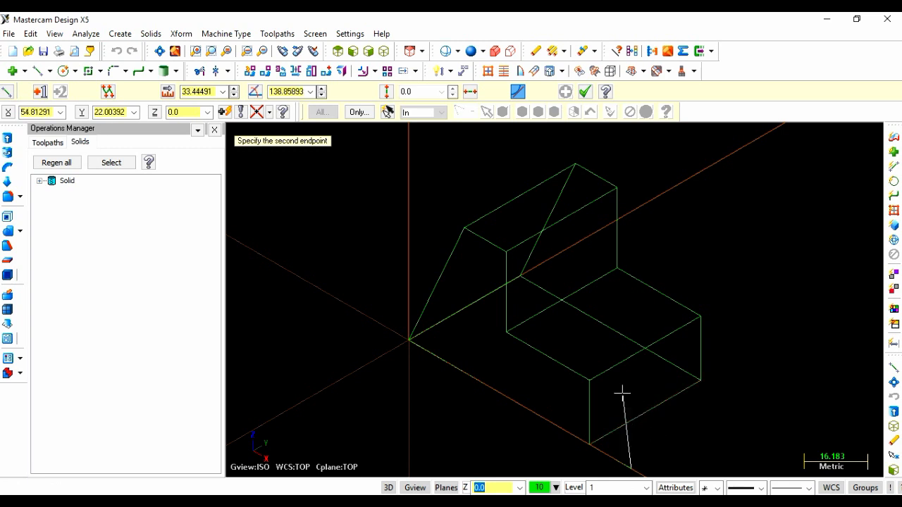
pyautogui.click(368, 52)
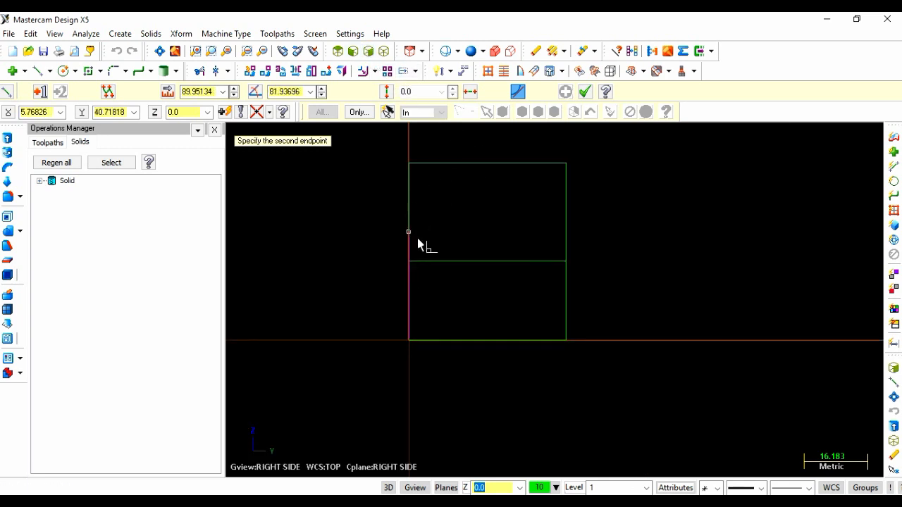
pyautogui.click(412, 294)
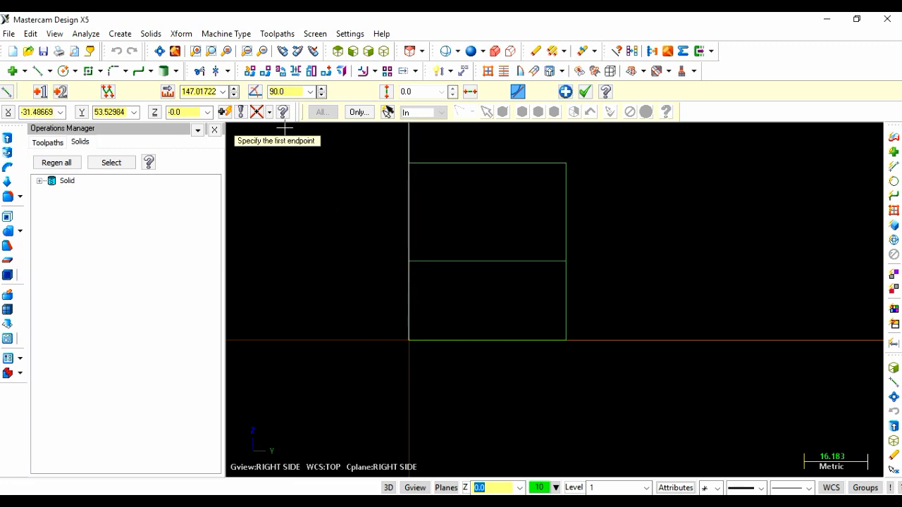
pyautogui.click(204, 92)
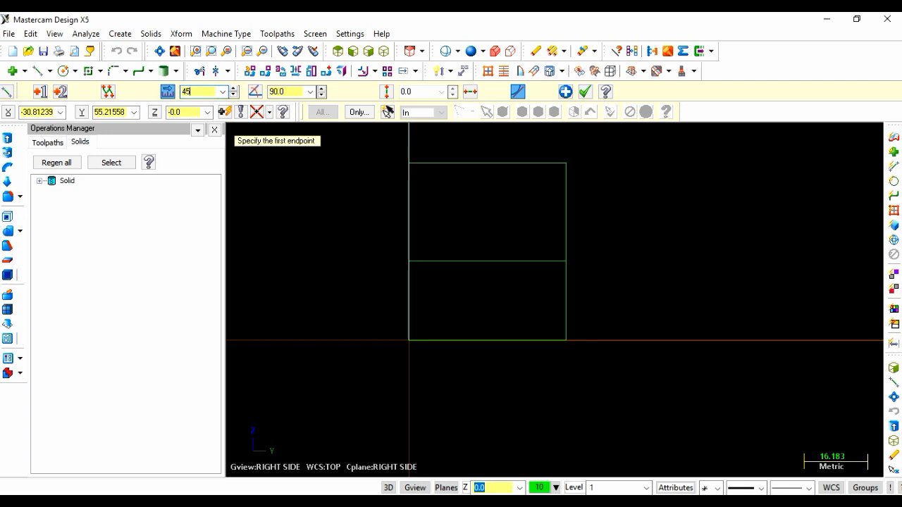
pyautogui.press('Return')
pyautogui.click(384, 51)
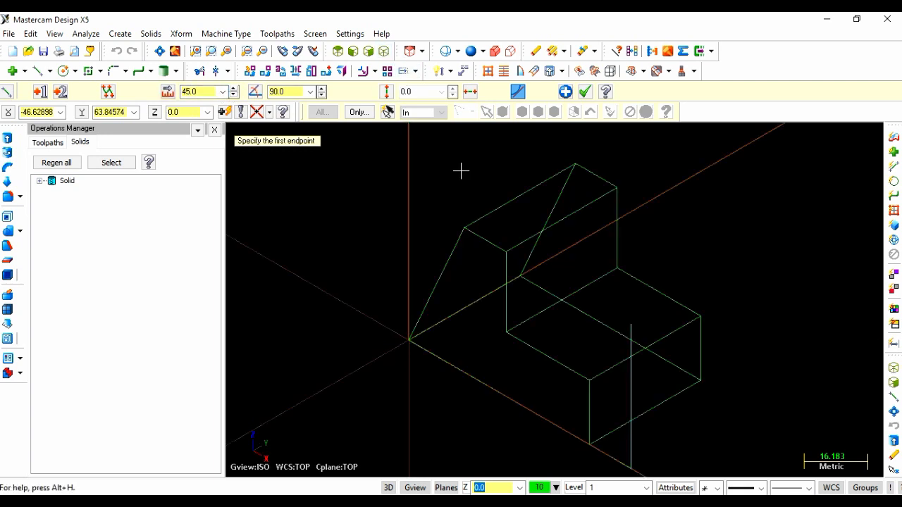
# Step: Draw a 15 mm line from the top of the vertical line back toward the solid, parallel to the X axis
pyautogui.click(631, 325)
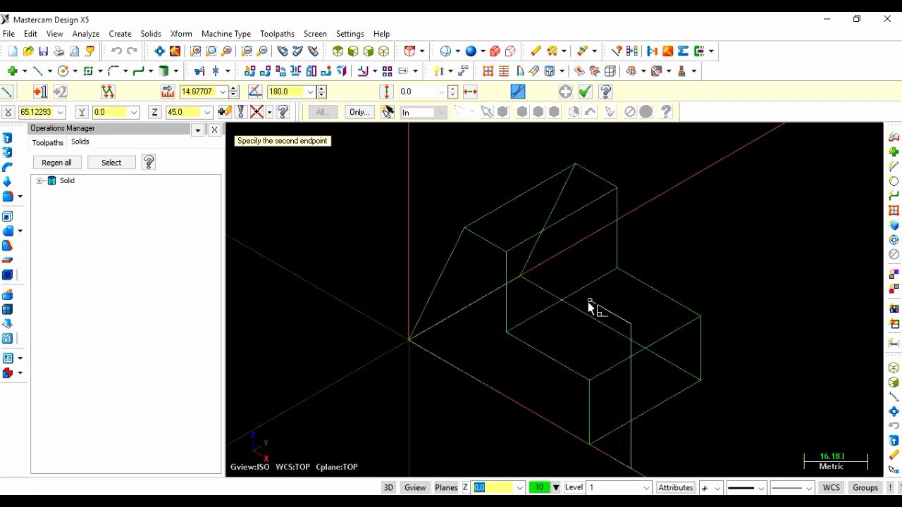
pyautogui.click(591, 302)
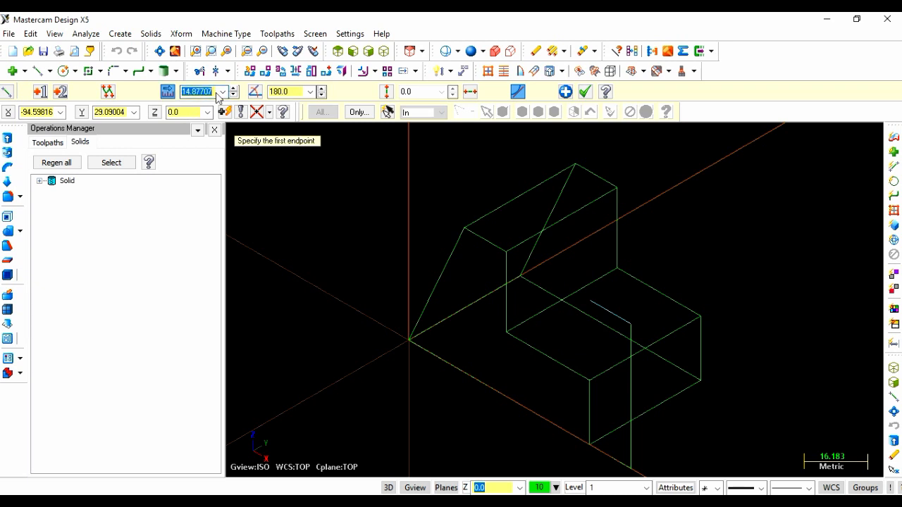
pyautogui.write('15')
pyautogui.press('Return')
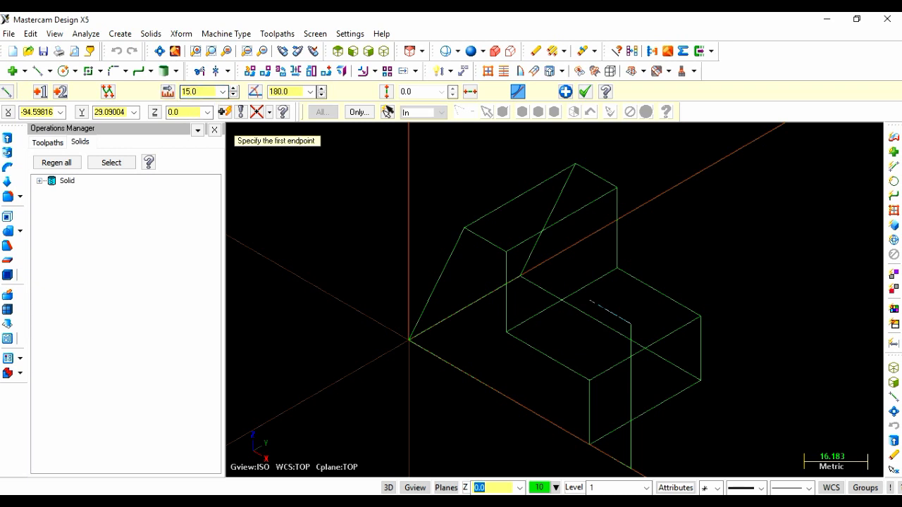
# Step: Draw a vertical line from the 15 mm line's free end down to the solid's lower front corner
pyautogui.click(590, 302)
pyautogui.click(590, 440)
pyautogui.scroll(3, 590, 446)
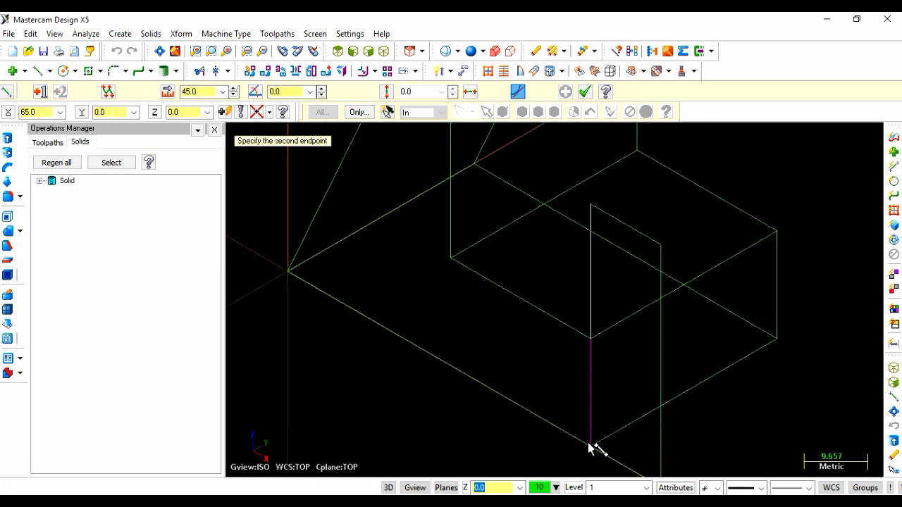
pyautogui.press('Escape')
pyautogui.scroll(-2, 704, 454)
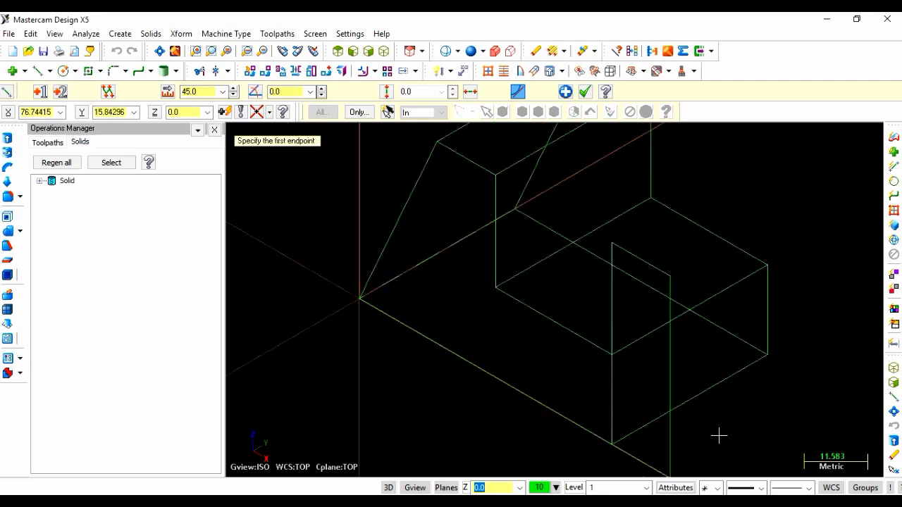
# Step: Extrude the chain of the new upright profile as a separate body by 40 mm in the reversed direction
pyautogui.click(9, 138)
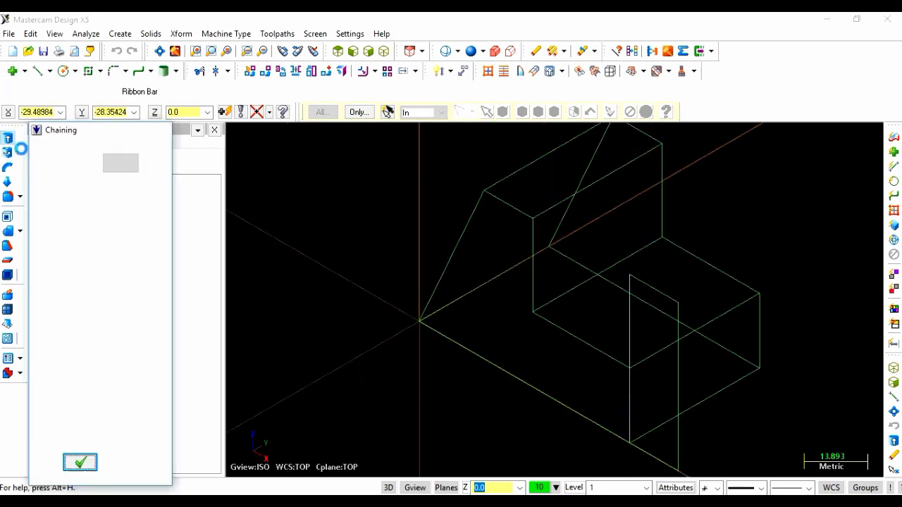
pyautogui.click(677, 432)
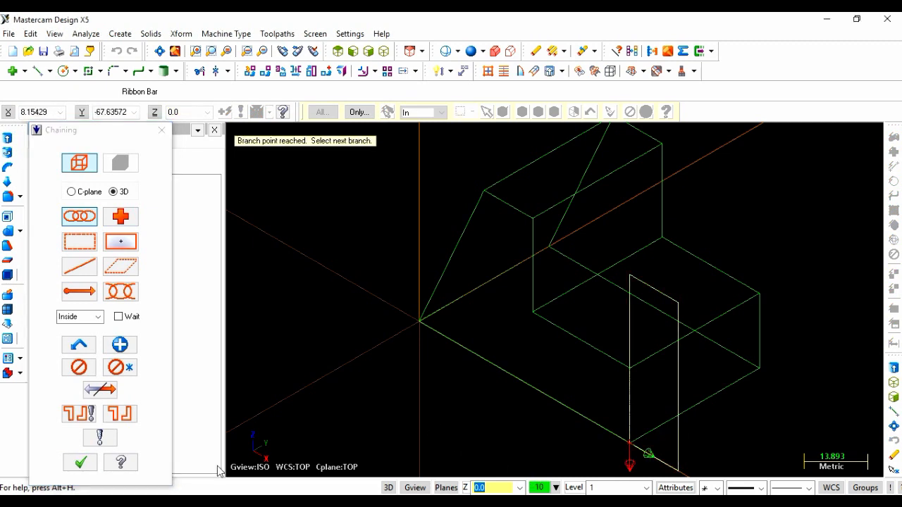
pyautogui.click(88, 467)
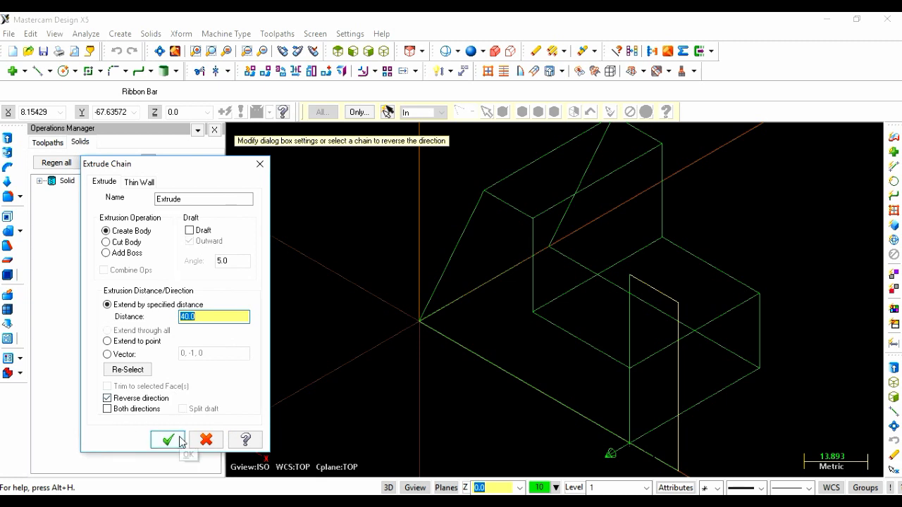
pyautogui.click(167, 441)
pyautogui.scroll(-1, 344, 393)
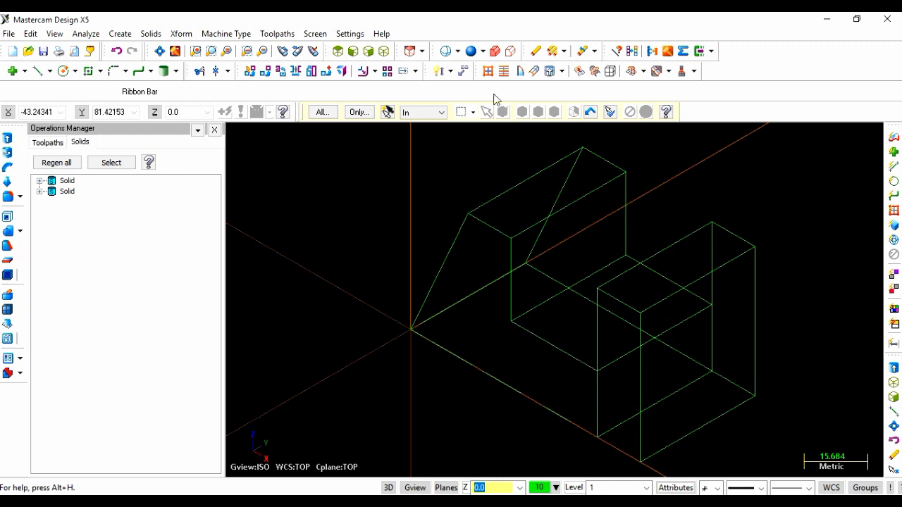
# Step: Inspect both solids in shaded display and return to wireframe display
pyautogui.click(470, 51)
pyautogui.scroll(-1, 594, 471)
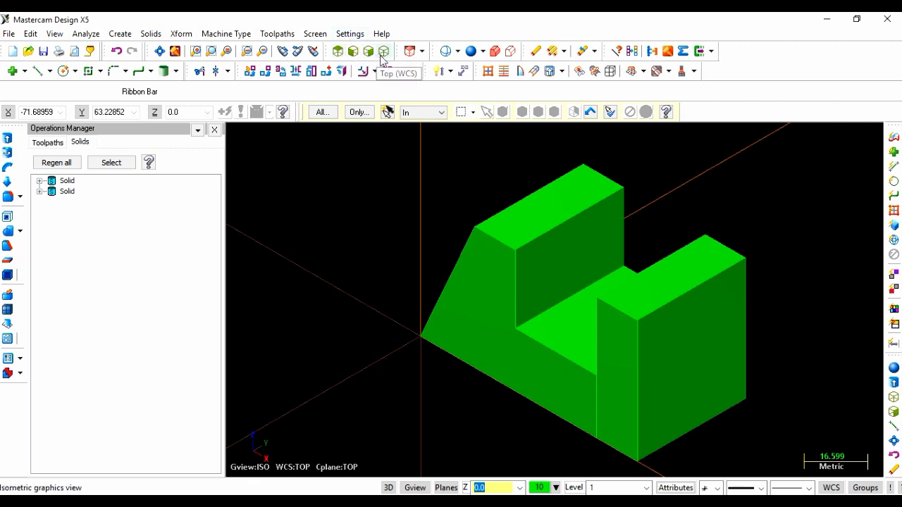
pyautogui.click(445, 51)
pyautogui.scroll(-3, 561, 394)
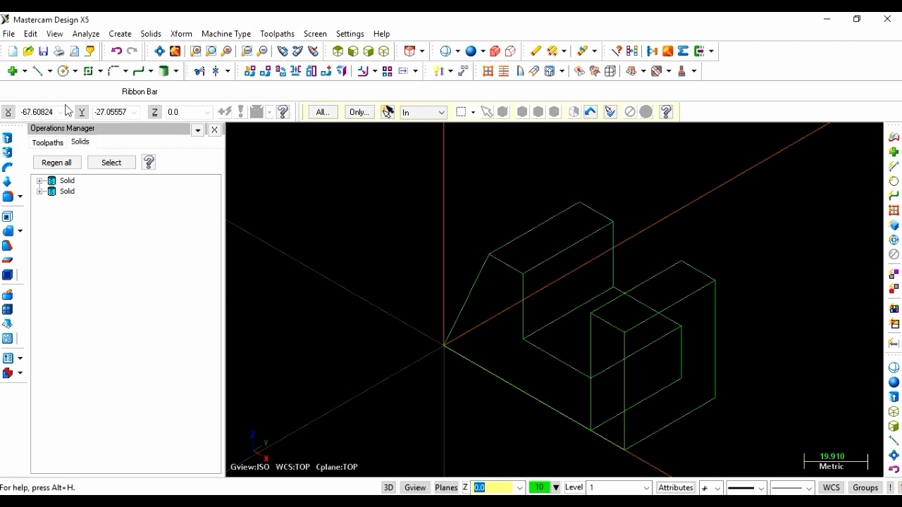
# Step: Draw a 20 mm line along the X axis outward from the upright block's lower front corner
pyautogui.click(36, 70)
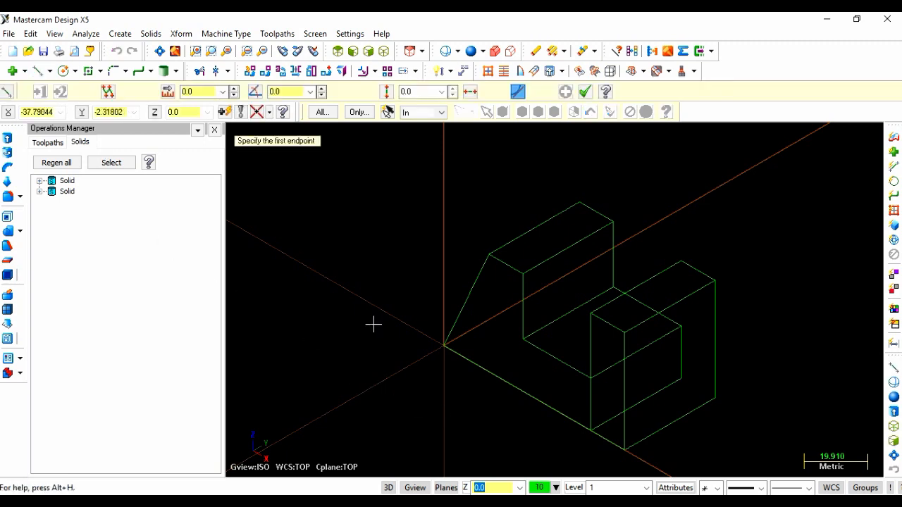
pyautogui.click(625, 449)
pyautogui.click(665, 474)
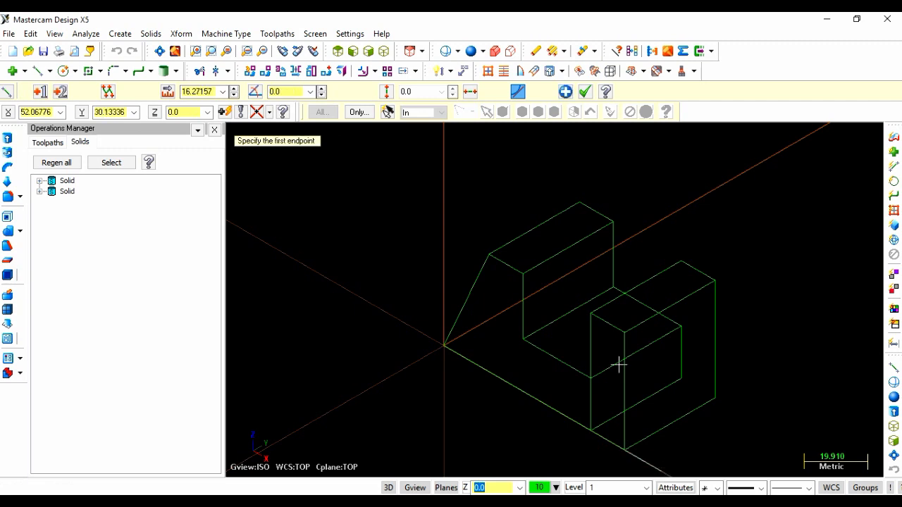
pyautogui.click(204, 91)
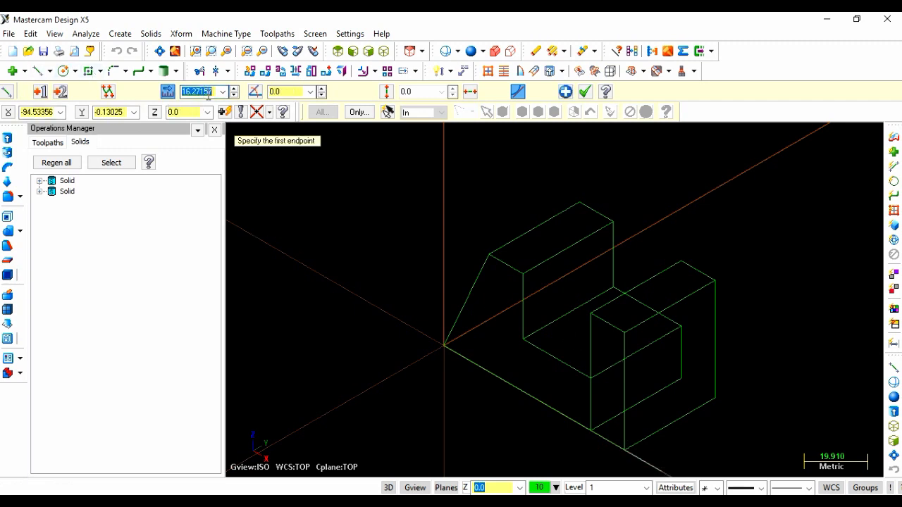
pyautogui.write('20')
pyautogui.press('Return')
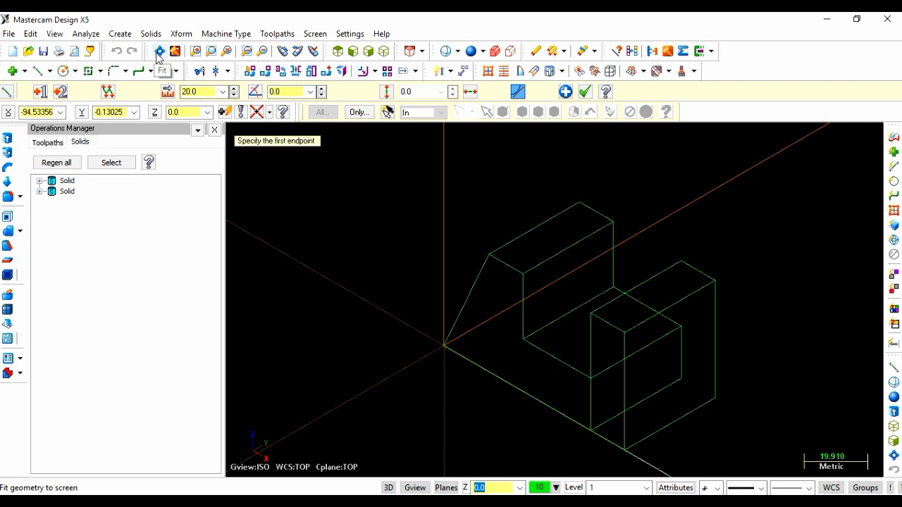
# Step: Draw a slanted line from the 20 mm line's free end to the upright block's upper outer front corner
pyautogui.click(158, 55)
pyautogui.click(657, 470)
pyautogui.click(606, 308)
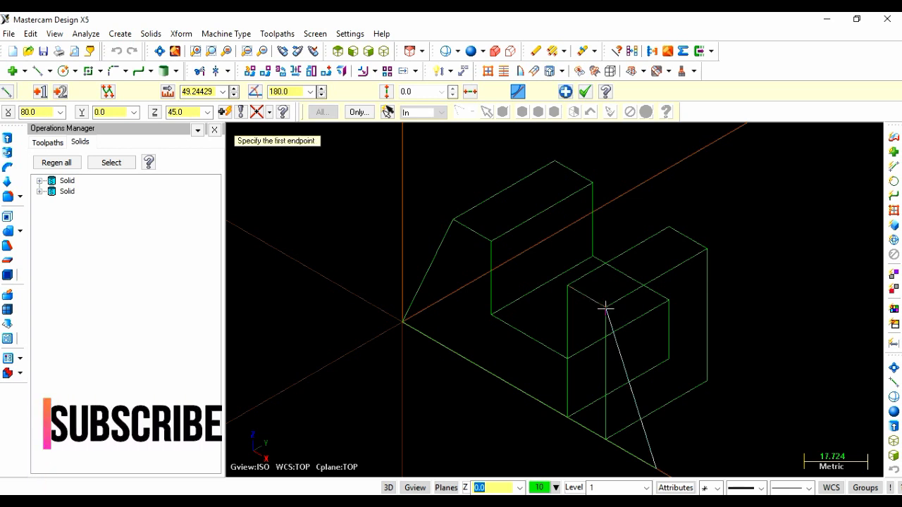
# Step: Draw a vertical line from the block's upper outer front corner down to the start of the 20 mm line, closing the triangle
pyautogui.scroll(3, 604, 307)
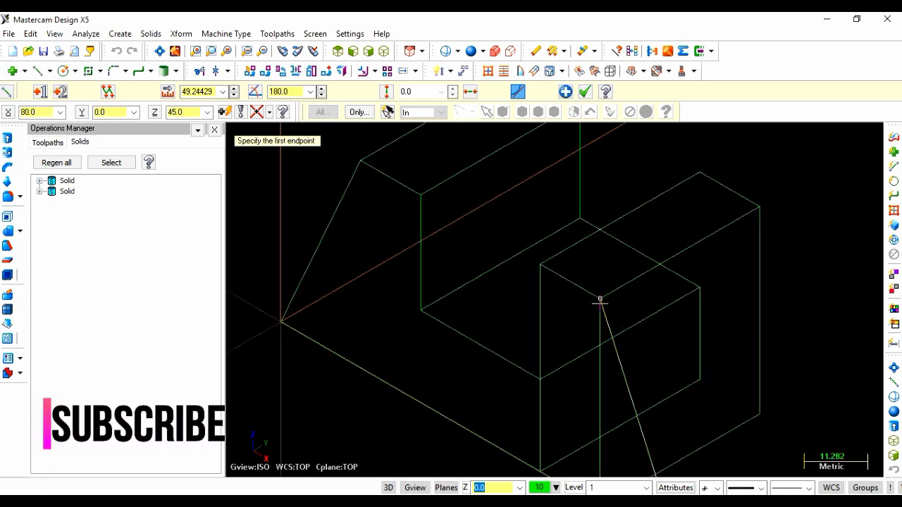
pyautogui.click(600, 301)
pyautogui.scroll(-3, 603, 394)
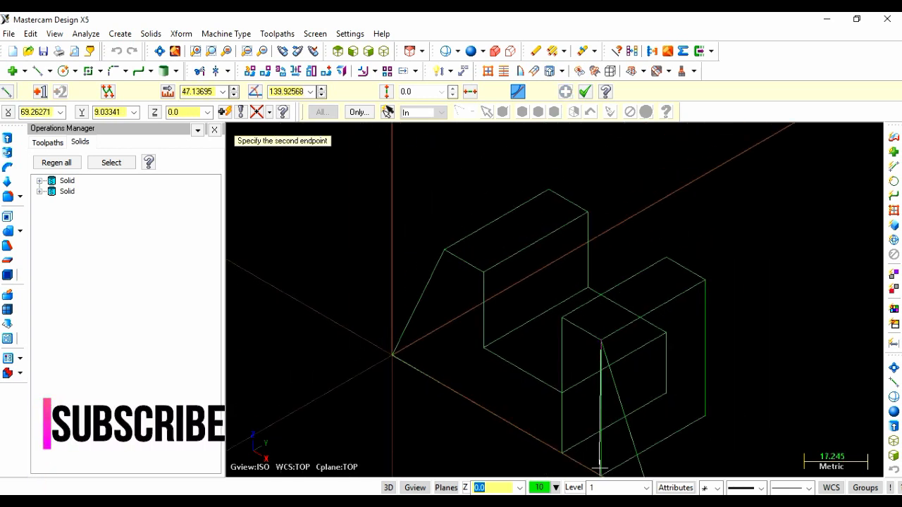
pyautogui.click(159, 51)
pyautogui.scroll(2, 602, 458)
pyautogui.scroll(2, 606, 433)
pyautogui.click(605, 432)
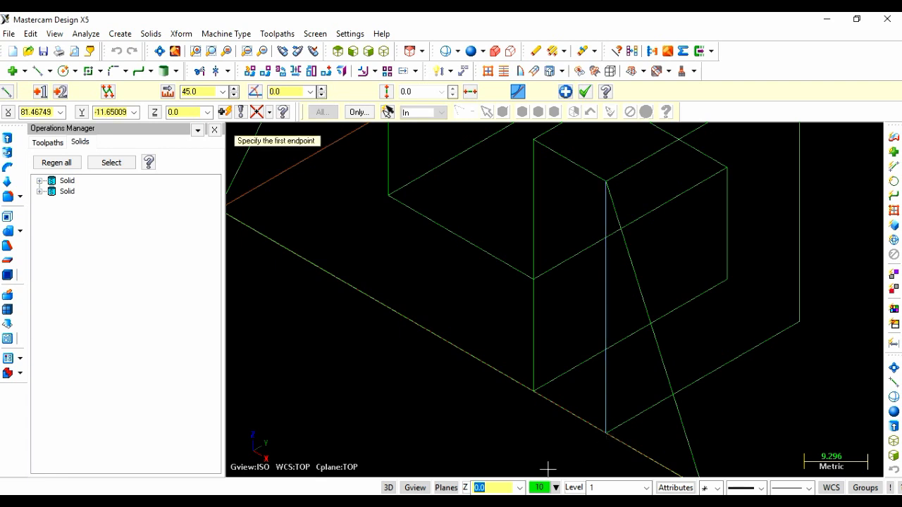
# Step: Extrude the triangular chain as a separate body by 40 mm in the reversed direction
pyautogui.scroll(-1, 374, 399)
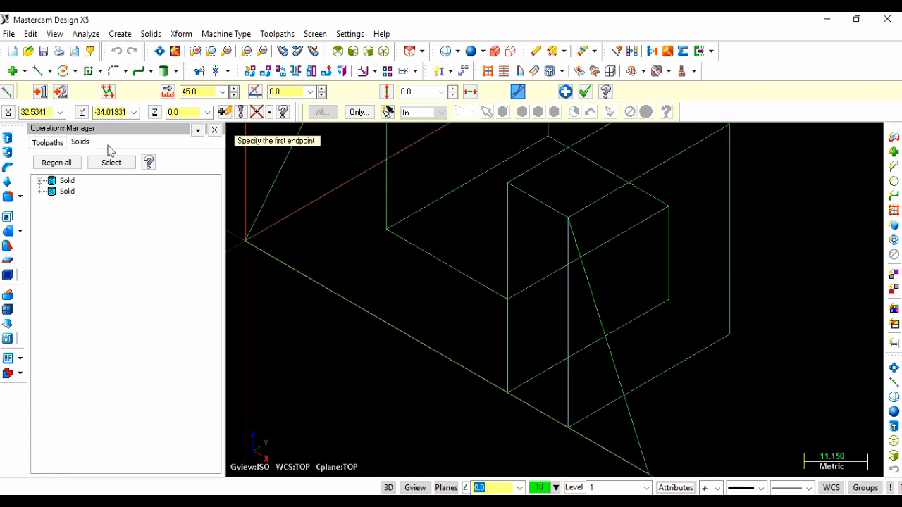
pyautogui.click(7, 138)
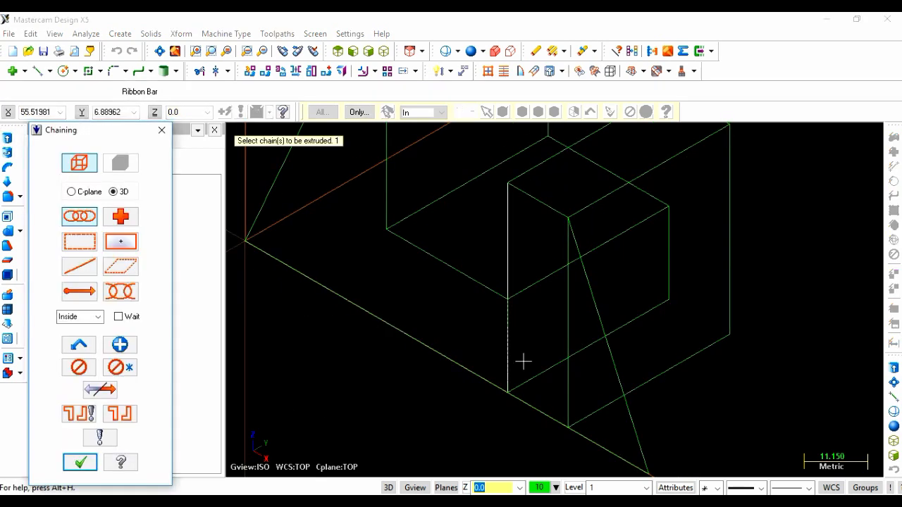
pyautogui.click(620, 392)
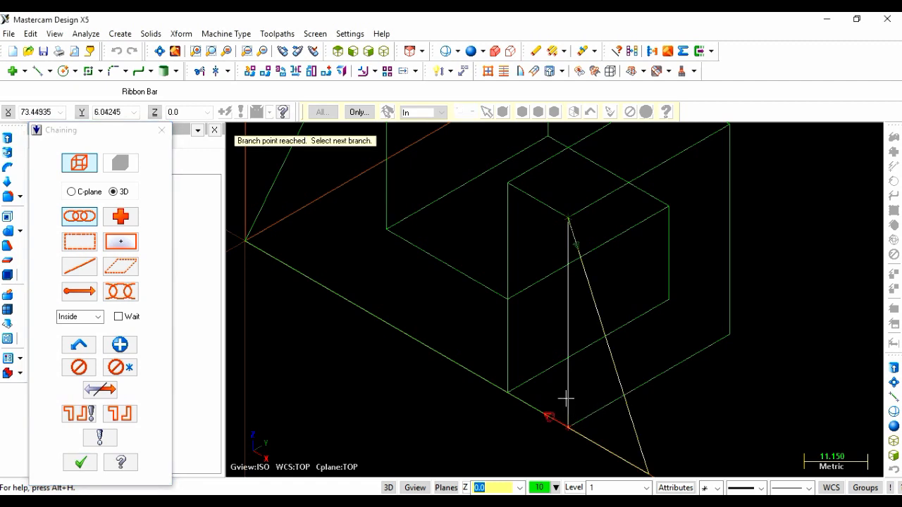
pyautogui.click(567, 396)
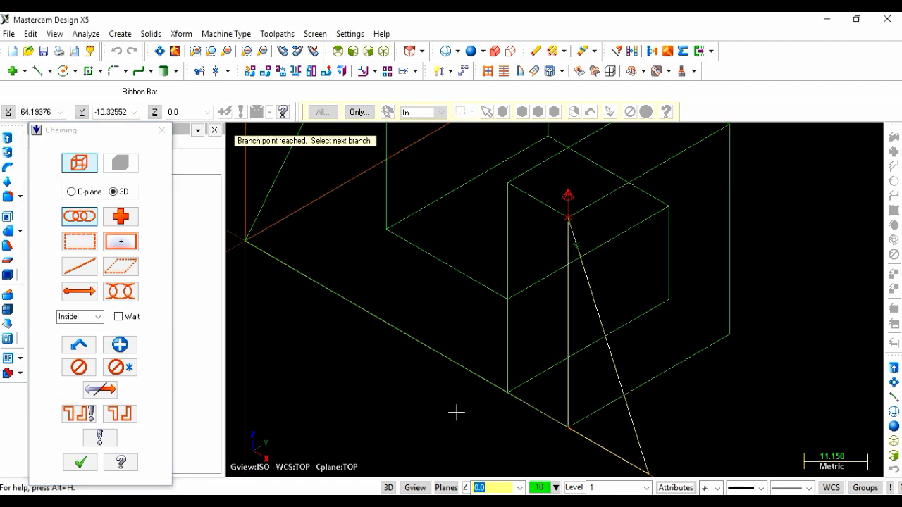
pyautogui.click(80, 463)
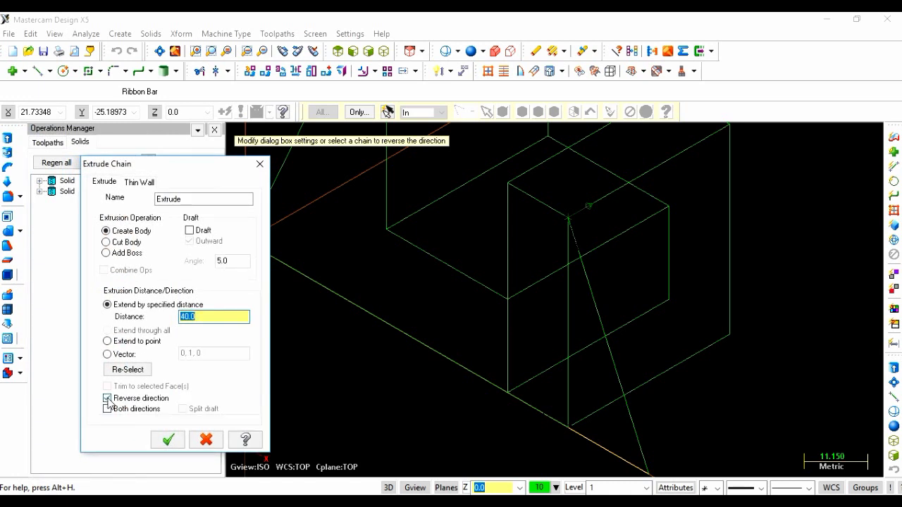
pyautogui.click(167, 439)
# Step: Display the three solids shaded, check the new wedge against the upright block and clear the selection
pyautogui.scroll(-3, 289, 423)
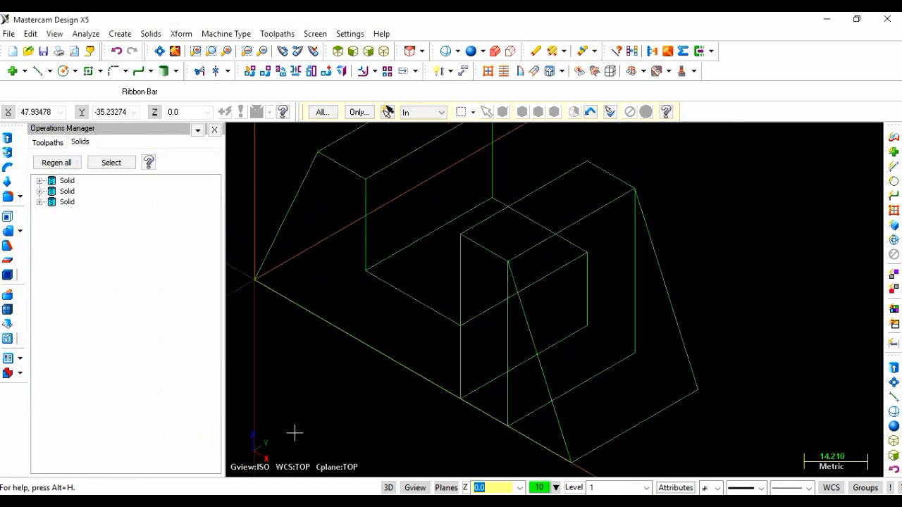
pyautogui.scroll(1, 274, 205)
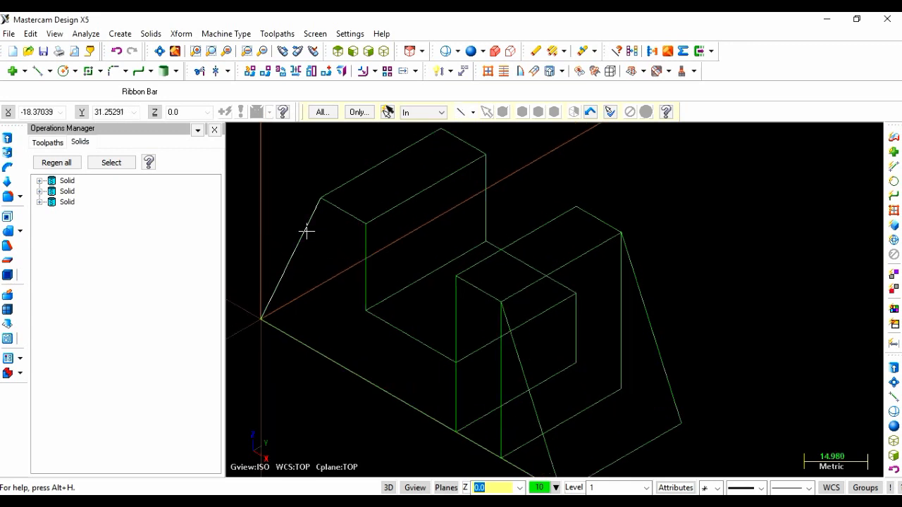
pyautogui.click(470, 50)
pyautogui.click(514, 412)
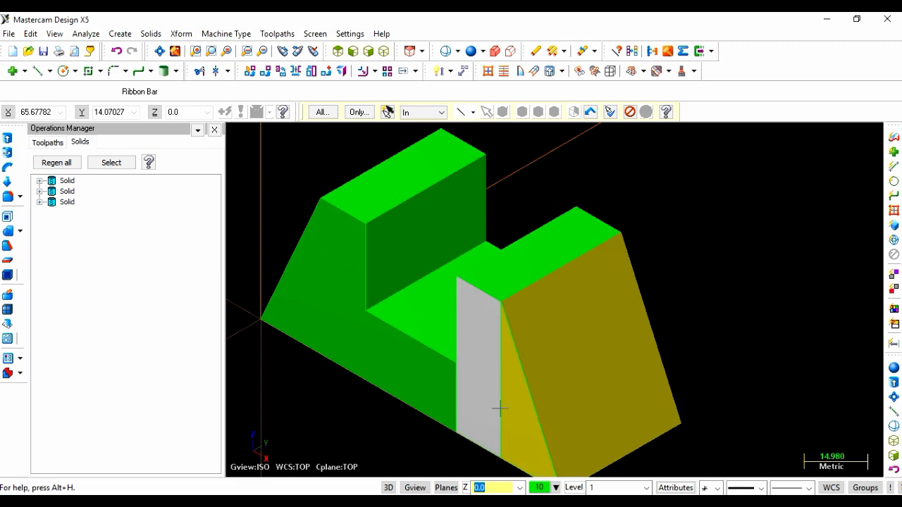
pyautogui.press('Escape')
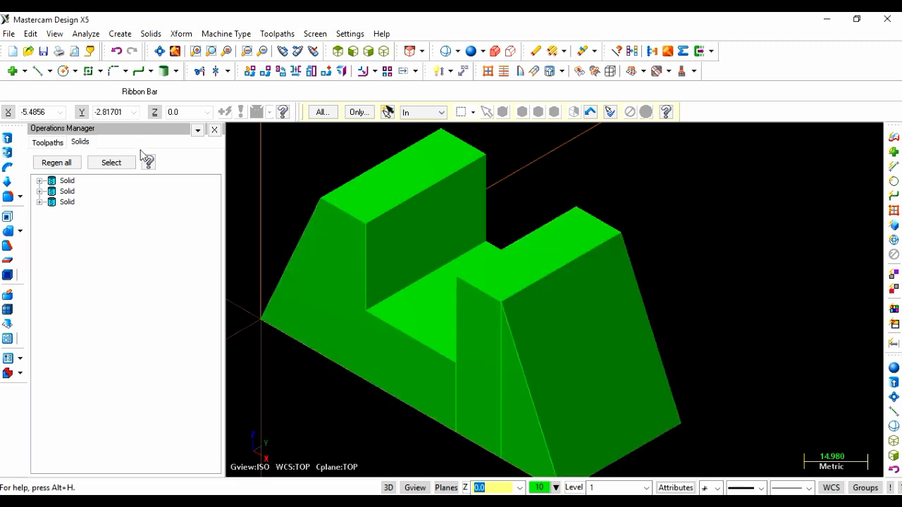
# Step: Try to join the base, upright block and wedge into one body with Boolean Add
pyautogui.click(160, 34)
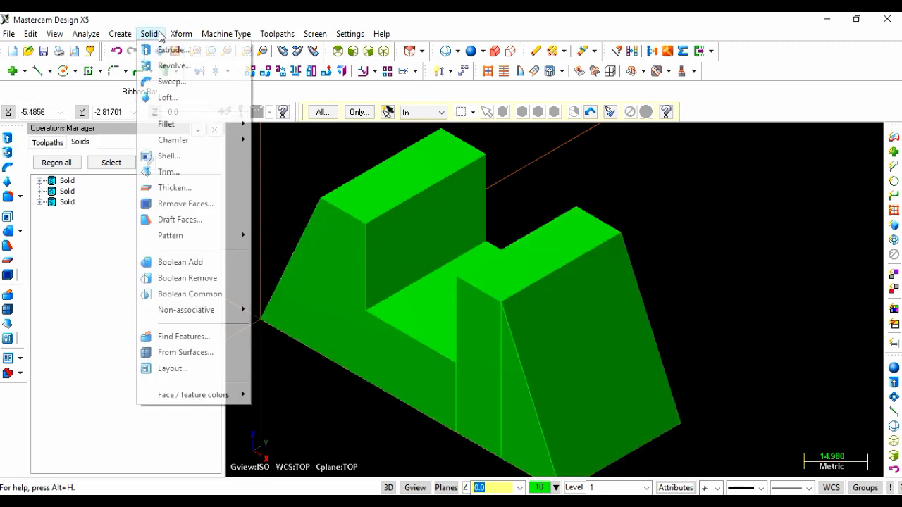
pyautogui.click(241, 263)
pyautogui.click(365, 274)
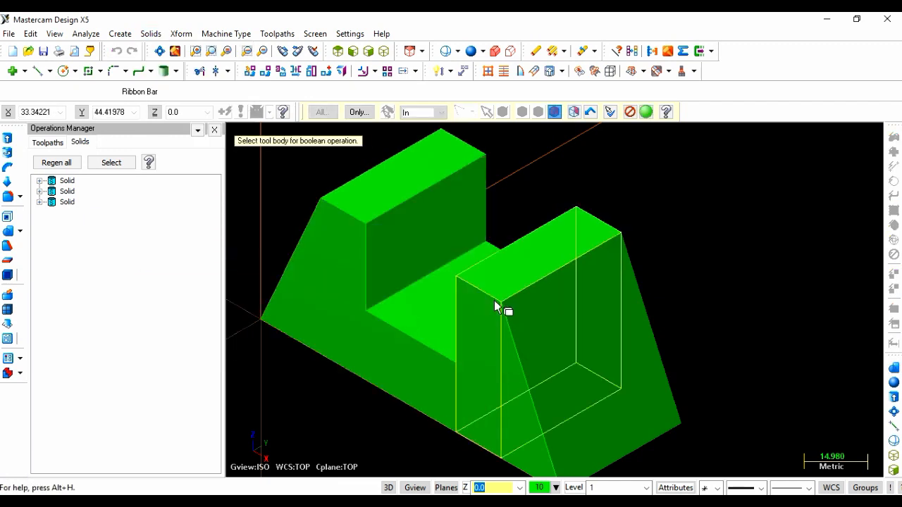
pyautogui.click(499, 265)
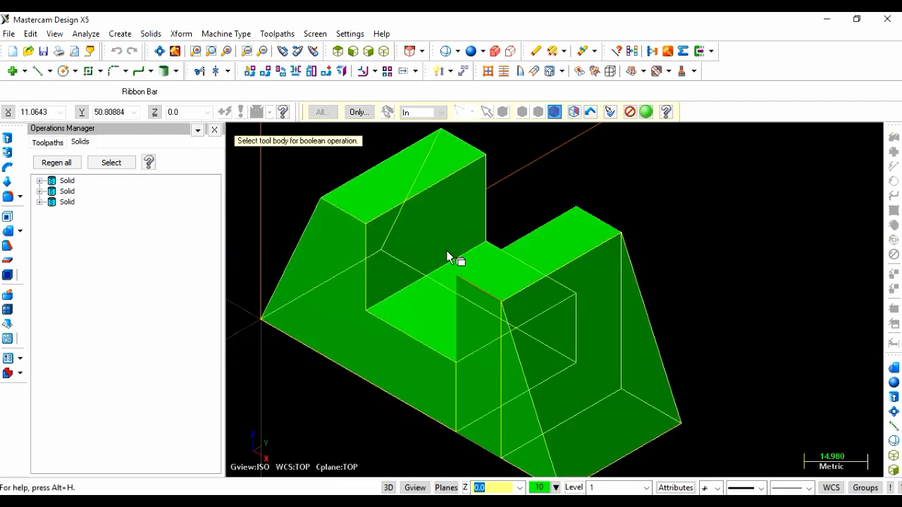
pyautogui.press('Return')
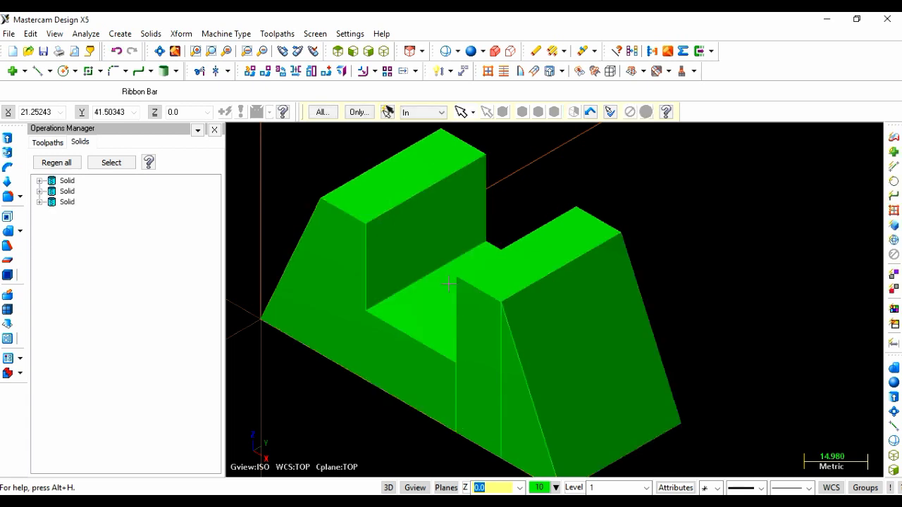
# Step: Select the three solid bodies and use Hide Entity to keep only them displayed, without the construction lines
pyautogui.click(694, 56)
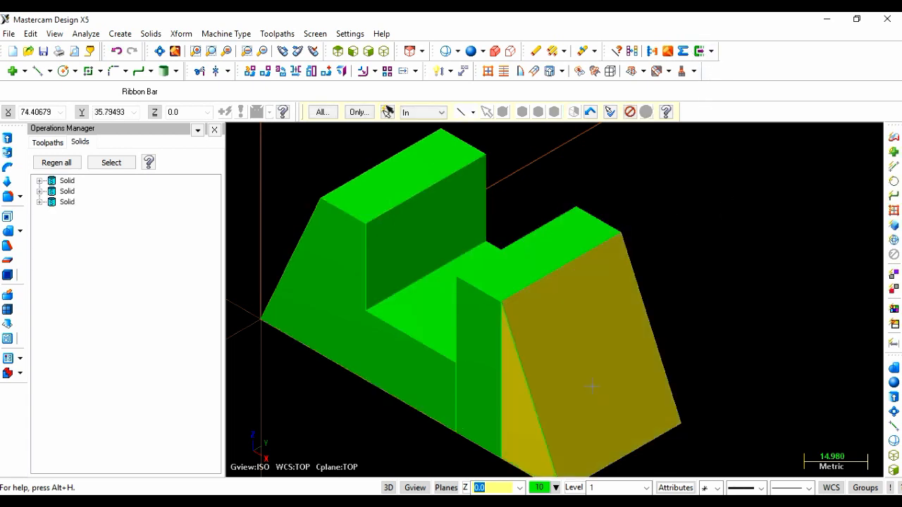
pyautogui.click(519, 283)
pyautogui.click(422, 354)
pyautogui.click(712, 52)
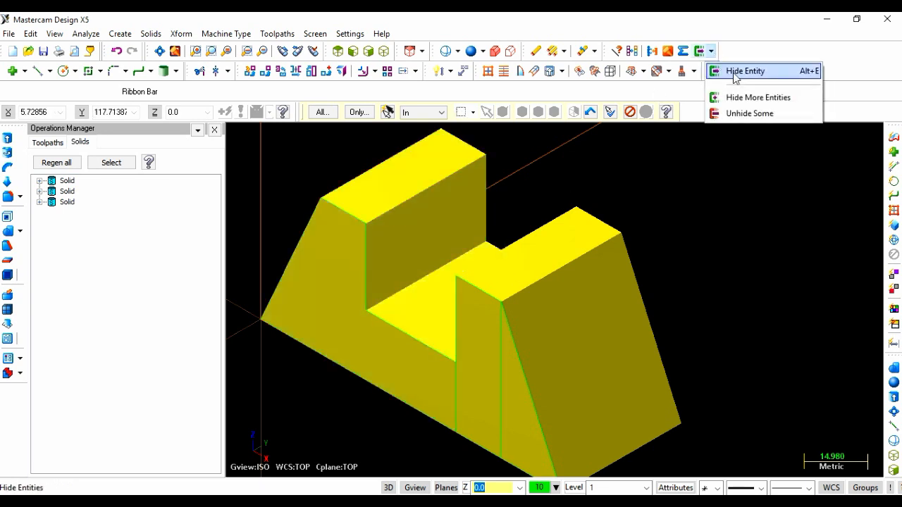
pyautogui.click(735, 74)
pyautogui.scroll(-1, 365, 432)
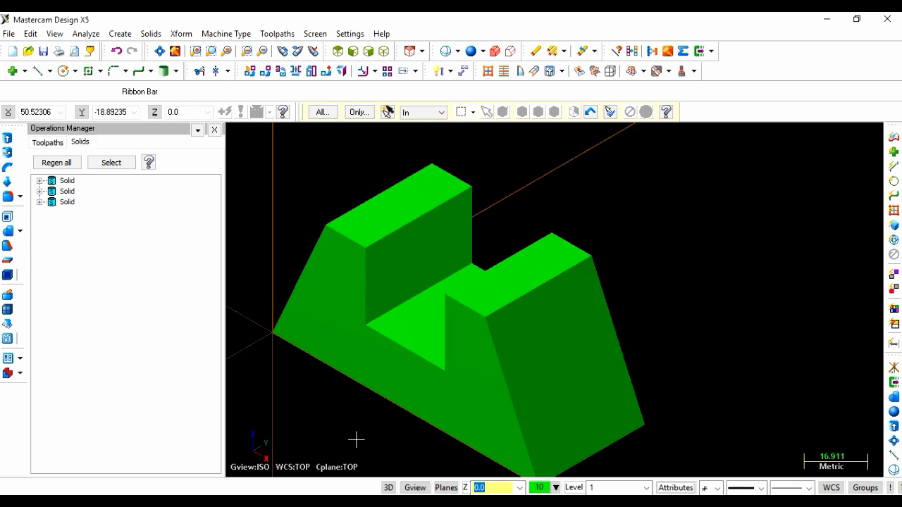
# Step: Examine the shaded part from several angles and select its bodies to check the complete shape
pyautogui.scroll(-1, 346, 448)
pyautogui.scroll(1, 326, 447)
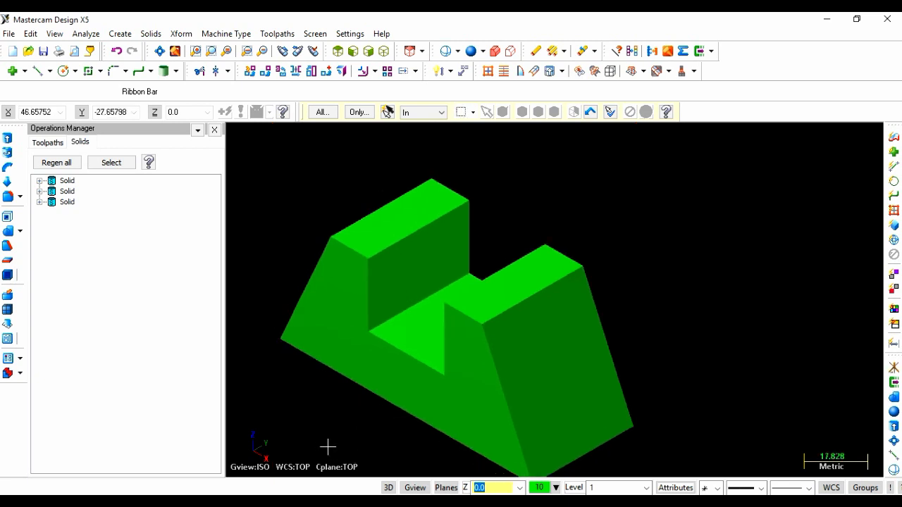
pyautogui.moveTo(328, 451); pyautogui.dragTo(660, 440, button='middle')
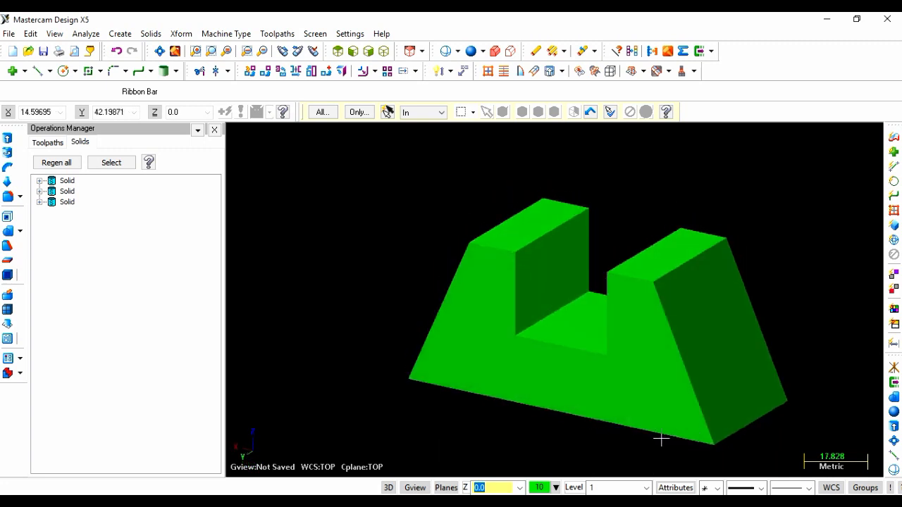
pyautogui.click(159, 52)
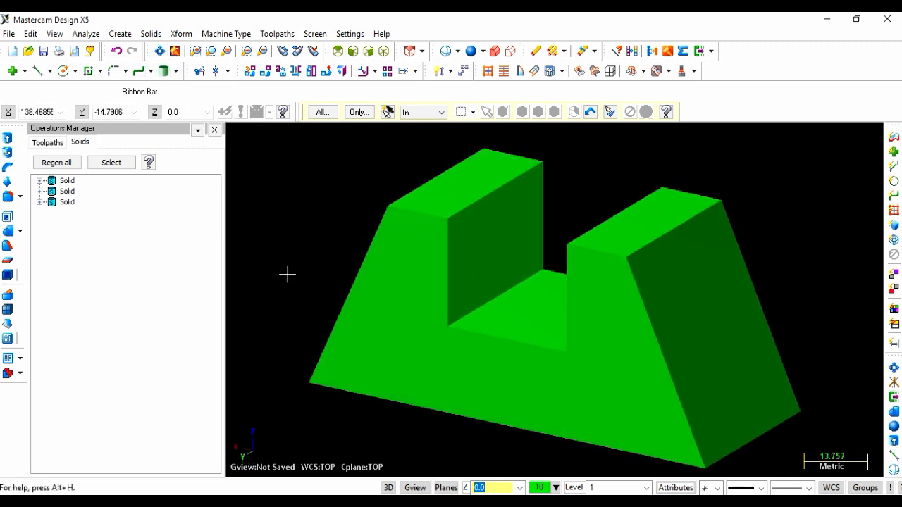
pyautogui.click(358, 328)
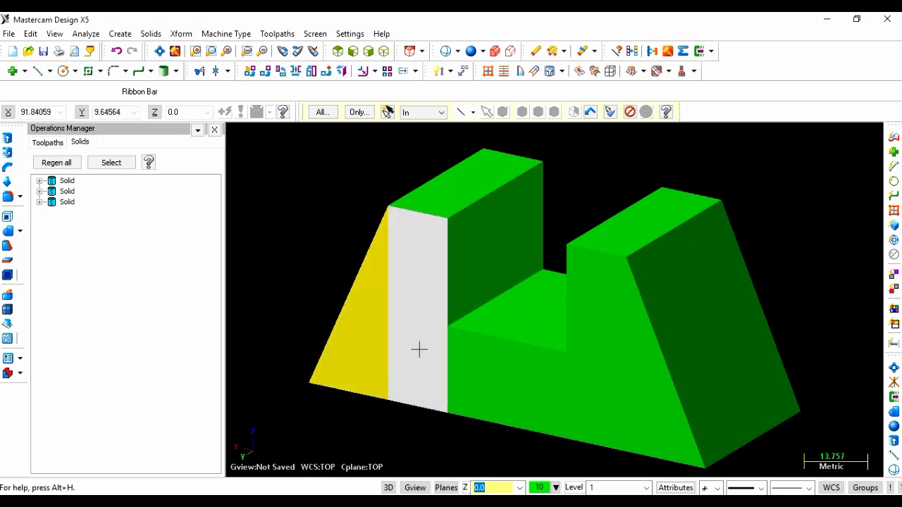
pyautogui.click(432, 352)
pyautogui.click(537, 384)
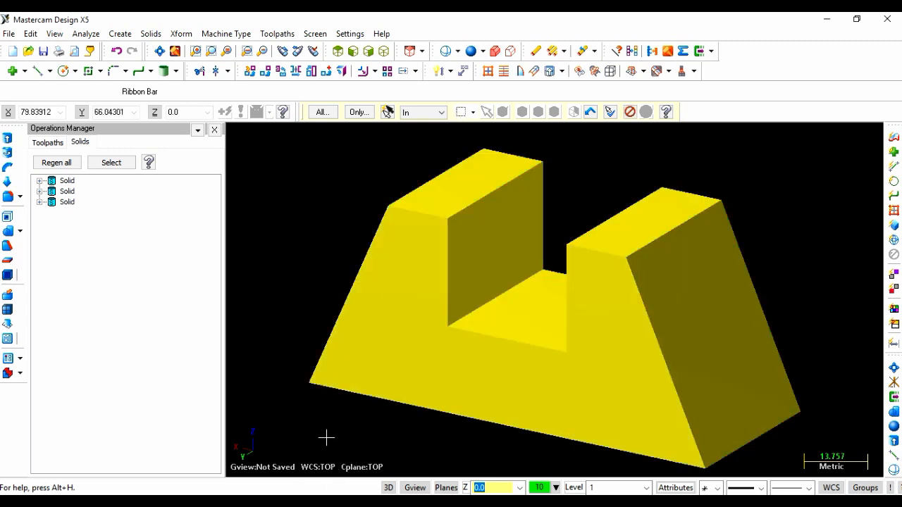
pyautogui.scroll(-2, 281, 418)
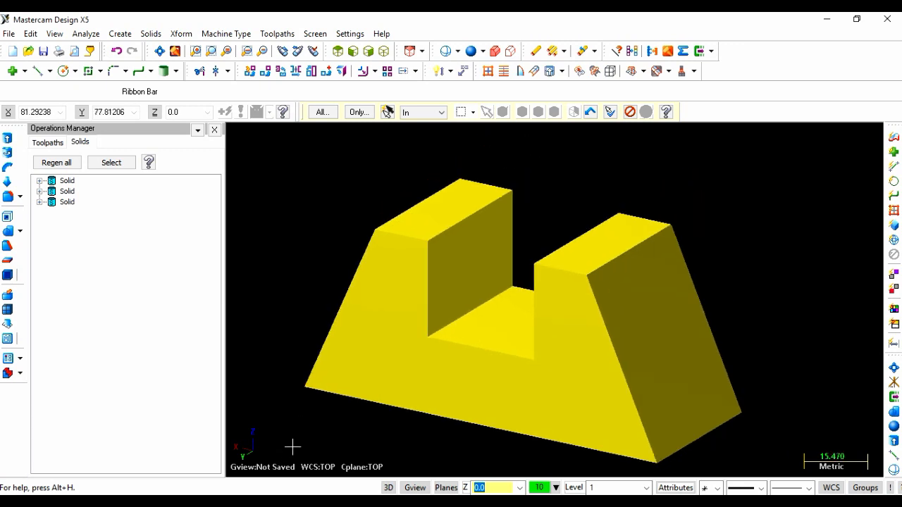
pyautogui.moveTo(334, 443); pyautogui.dragTo(274, 395, button='middle')
pyautogui.moveTo(289, 368)
pyautogui.mouseDown(button='middle')
pyautogui.moveTo(359, 416)
pyautogui.moveTo(425, 435)
pyautogui.mouseUp(button='middle')
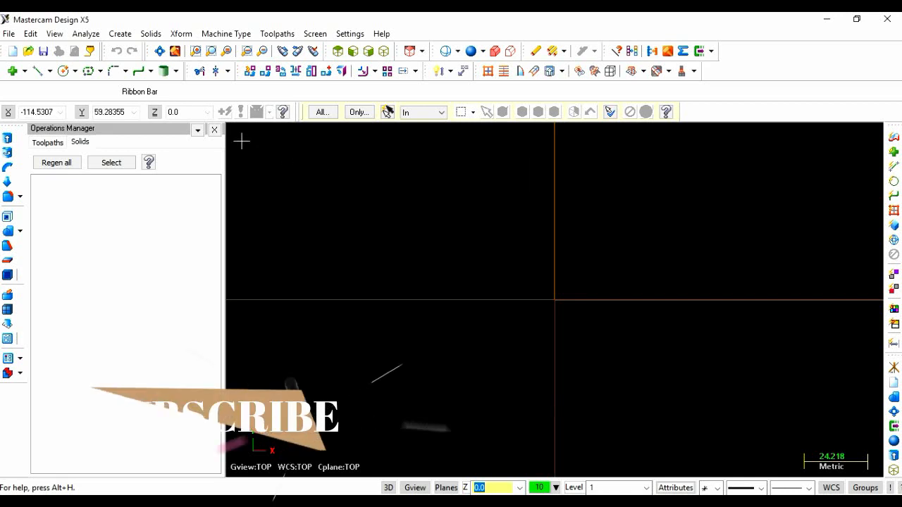
# Step: In a new empty file, draw a rectangle centred on the origin in the top plane, about 51 by 28 mm
pyautogui.click(99, 71)
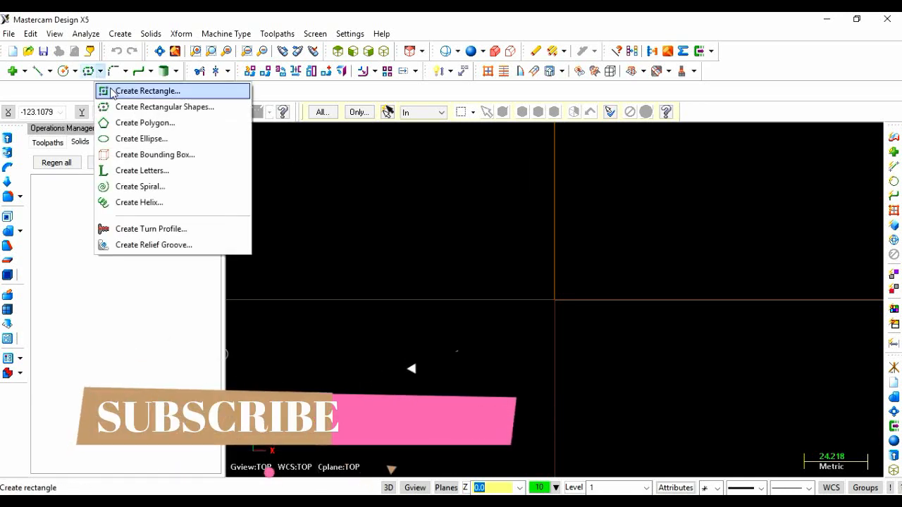
pyautogui.click(141, 91)
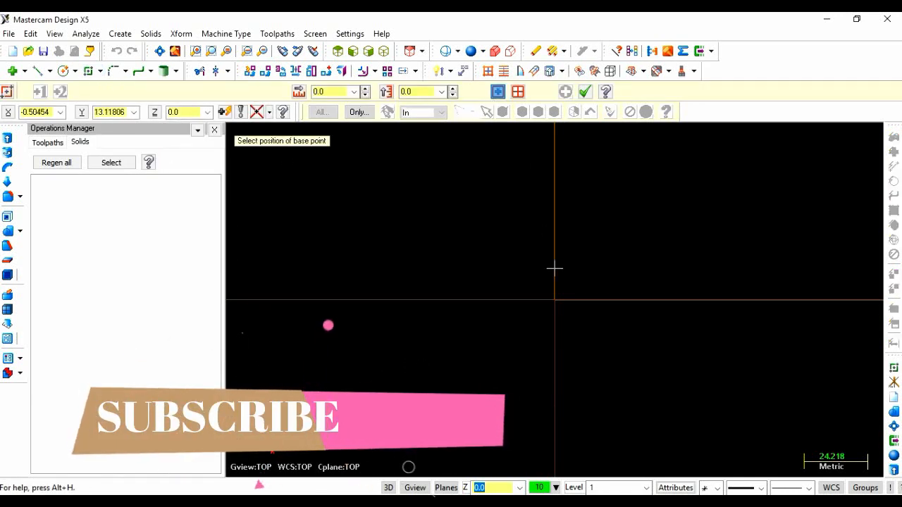
pyautogui.click(555, 299)
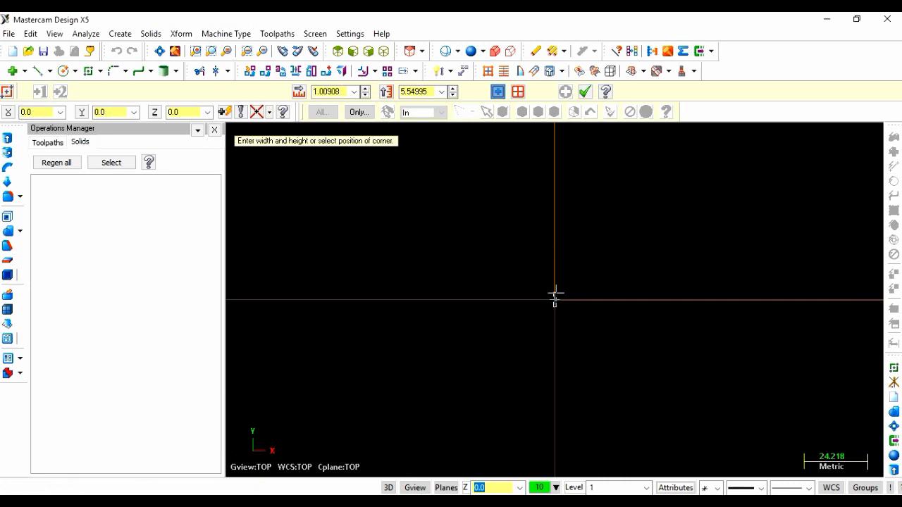
pyautogui.click(622, 337)
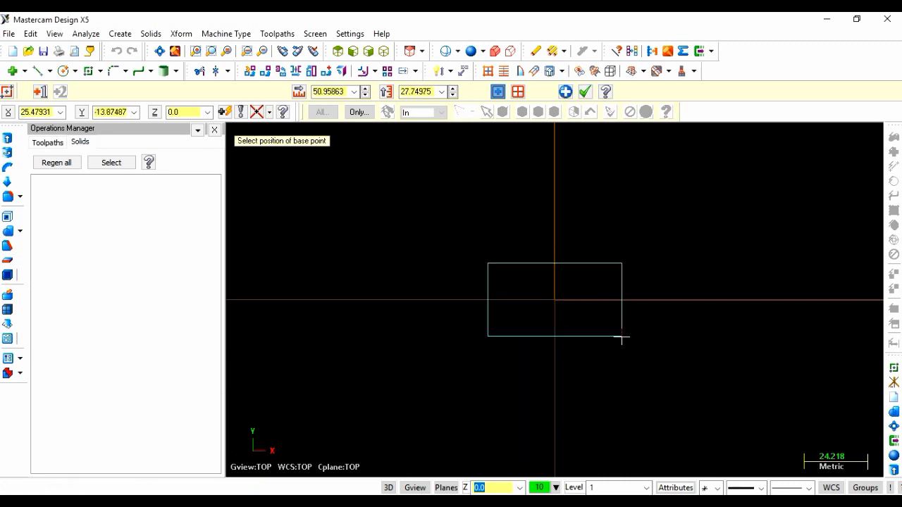
# Step: Set the centred rectangle's width to 80 mm and height to 45 mm, and show it in isometric view
pyautogui.click(331, 90)
pyautogui.write('80')
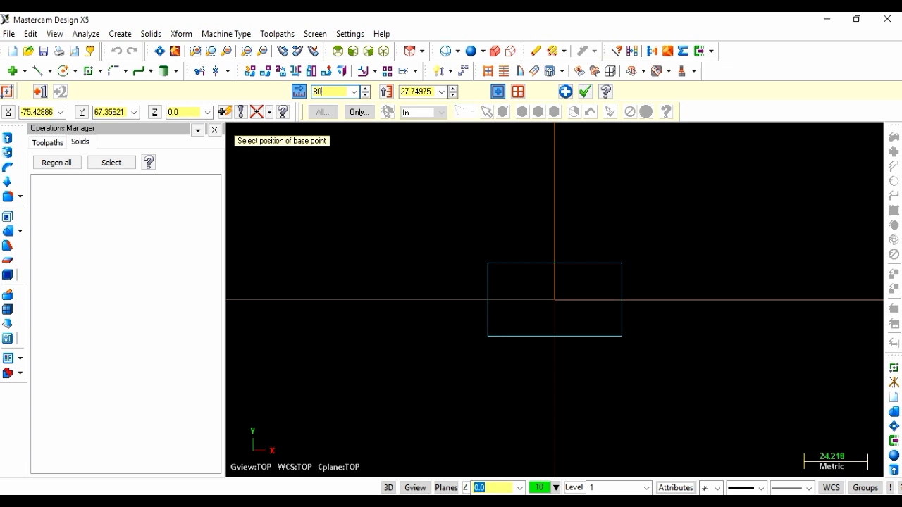
pyautogui.press('Return')
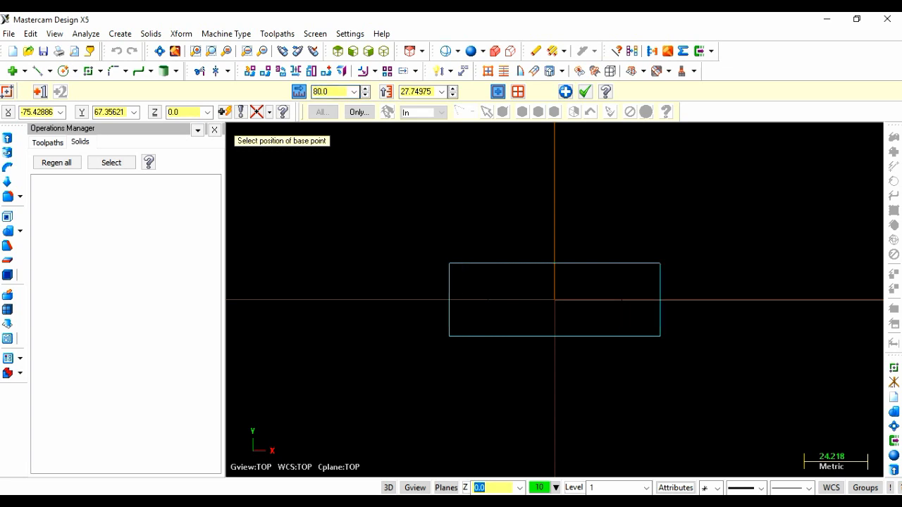
pyautogui.click(421, 92)
pyautogui.write('45')
pyautogui.press('Return')
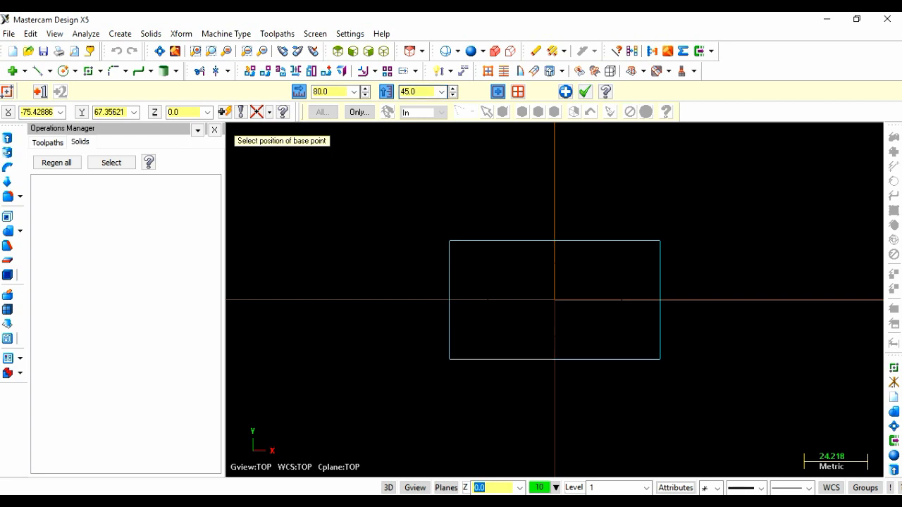
pyautogui.click(384, 51)
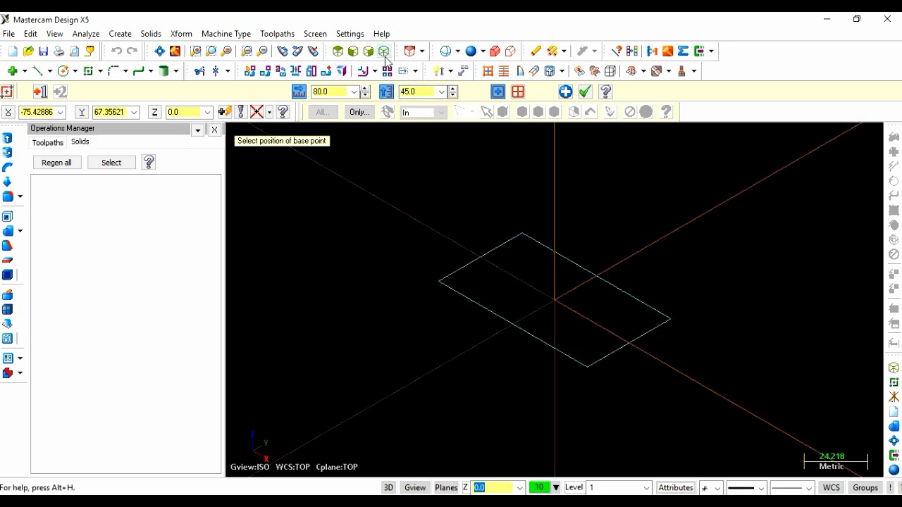
# Step: Extrude the 80 by 45 mm rectangle 10 mm downward as a new solid plate
pyautogui.click(7, 138)
pyautogui.click(497, 315)
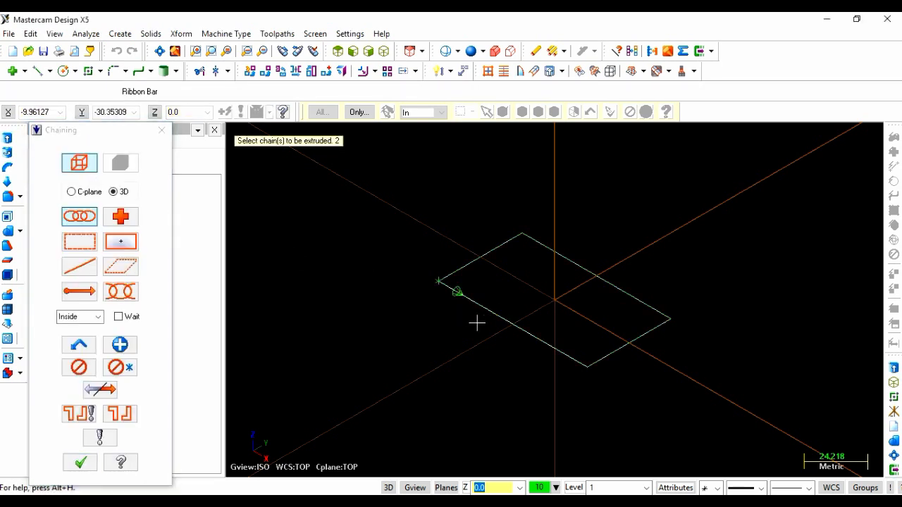
pyautogui.click(80, 463)
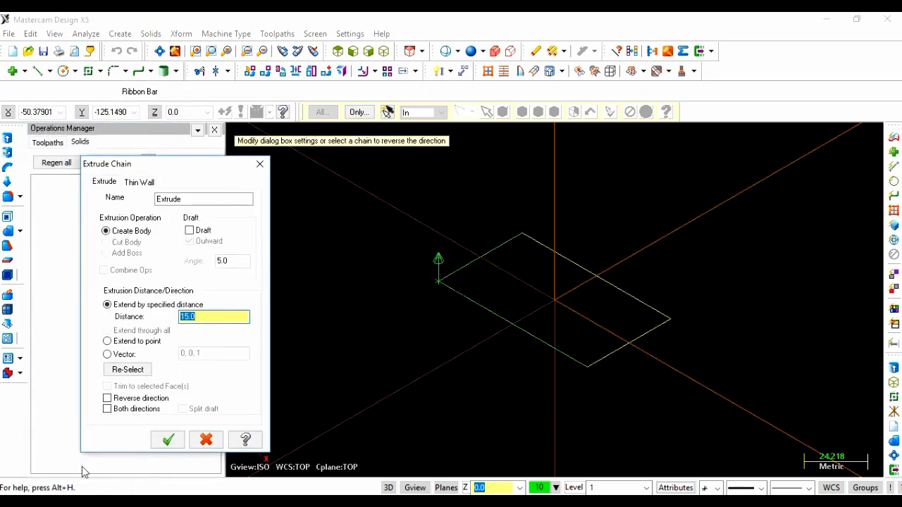
pyautogui.click(107, 399)
pyautogui.click(174, 440)
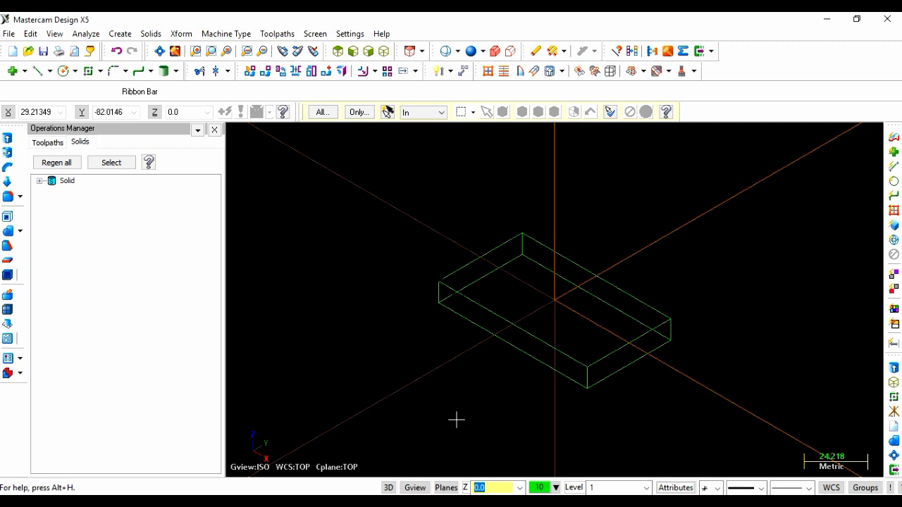
# Step: In the right side plane, draw a 10 mm horizontal line inward from the plate's lower corner at X 40, Y 22.5, along its bottom edge
pyautogui.click(38, 71)
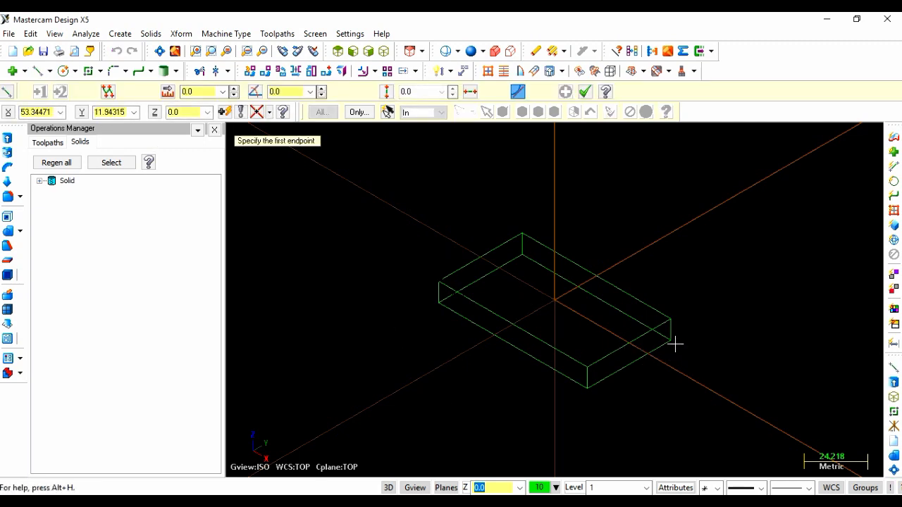
pyautogui.scroll(3, 671, 341)
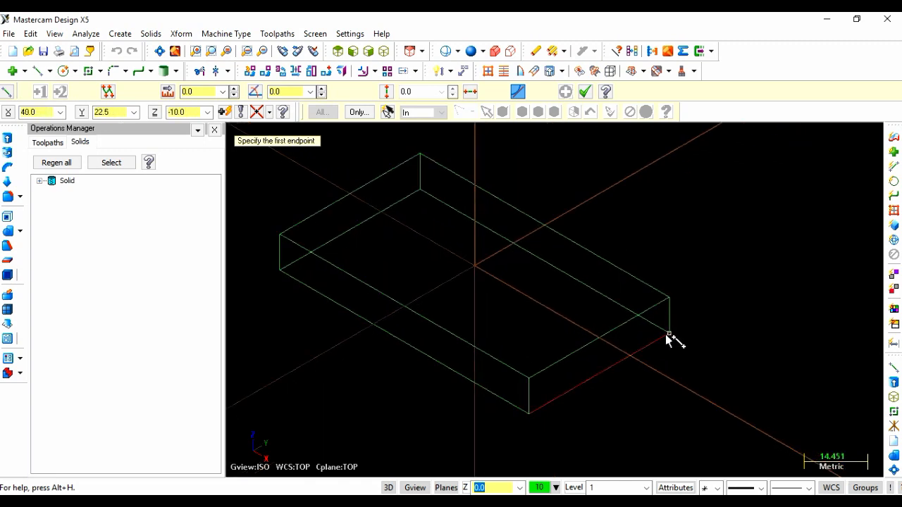
pyautogui.click(668, 333)
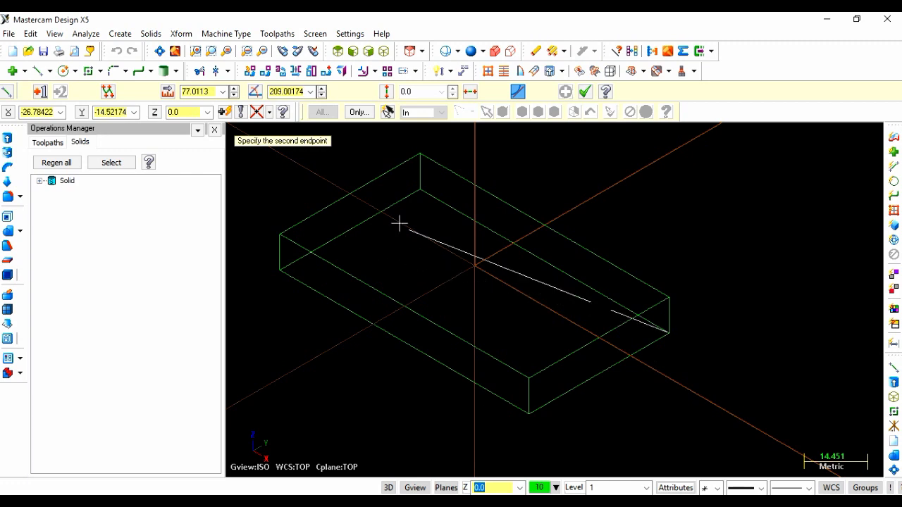
pyautogui.click(369, 52)
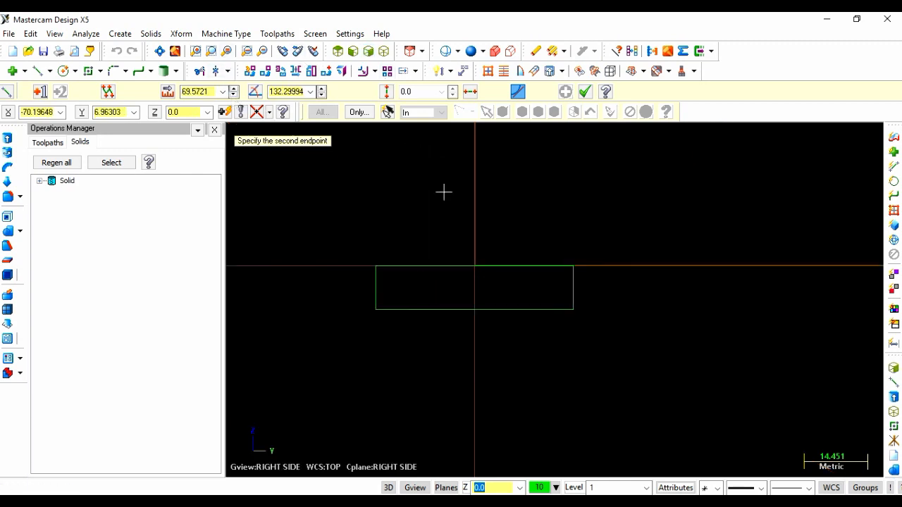
pyautogui.click(533, 310)
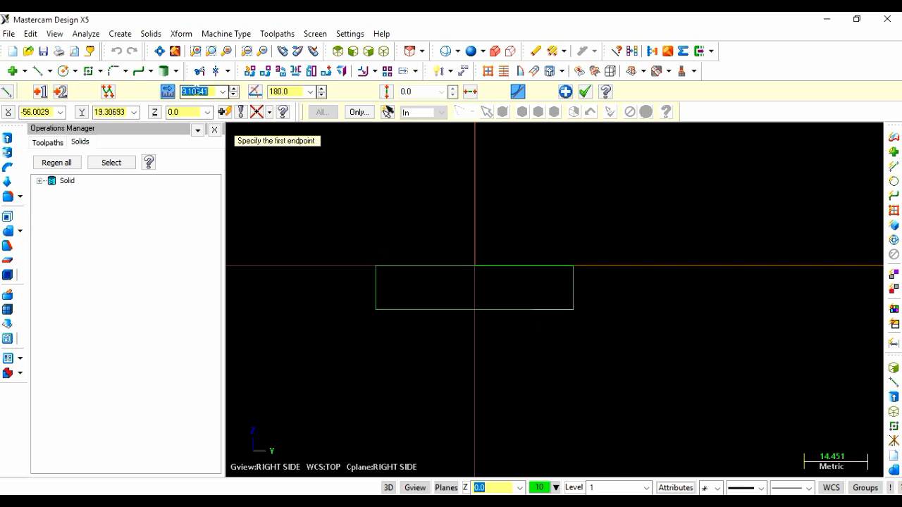
pyautogui.write('10')
pyautogui.press('Return')
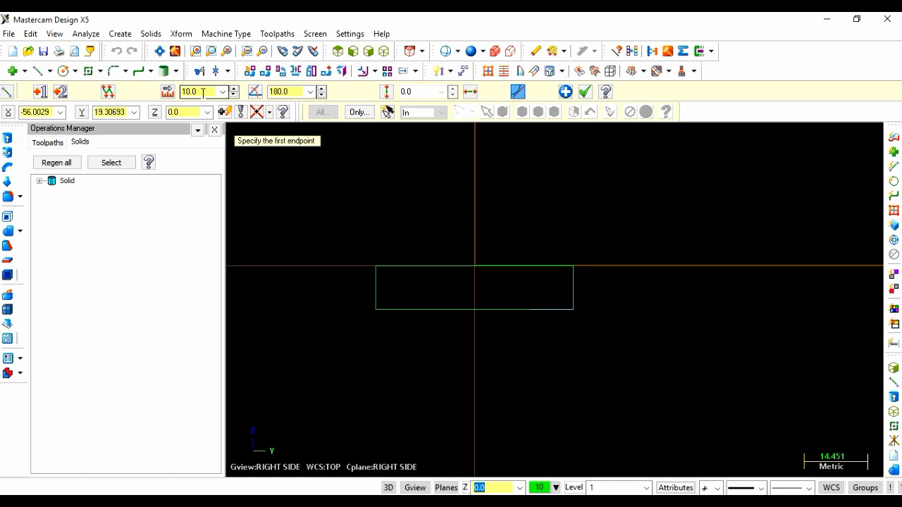
# Step: Draw a 30 mm vertical line straight down from the inner end of the 10 mm line
pyautogui.click(534, 313)
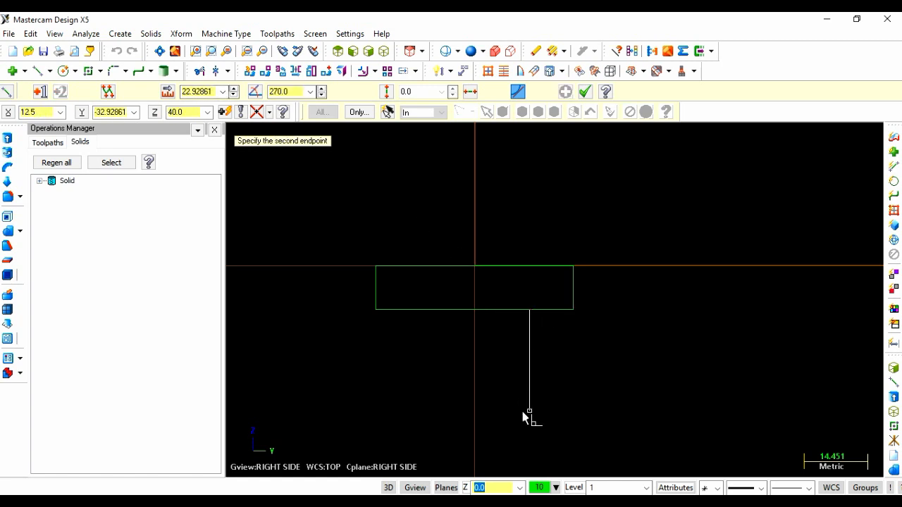
pyautogui.click(522, 411)
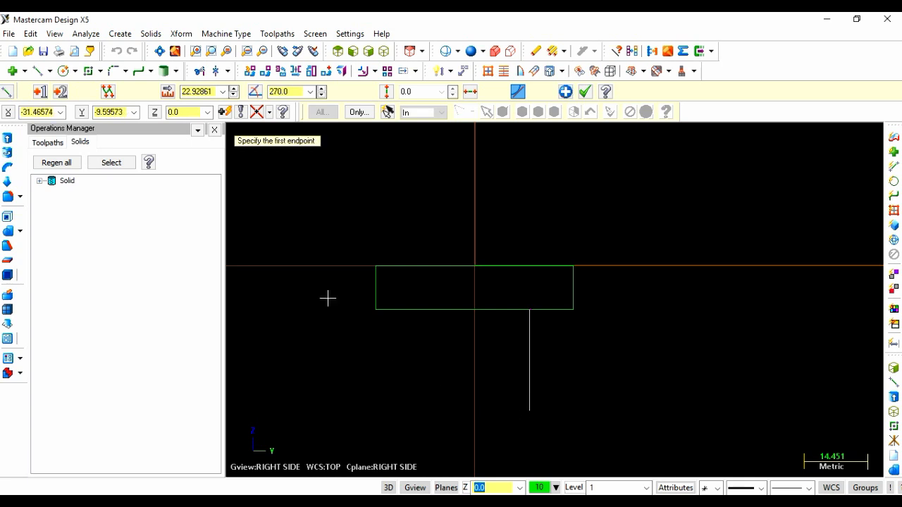
pyautogui.click(204, 91)
pyautogui.write('30')
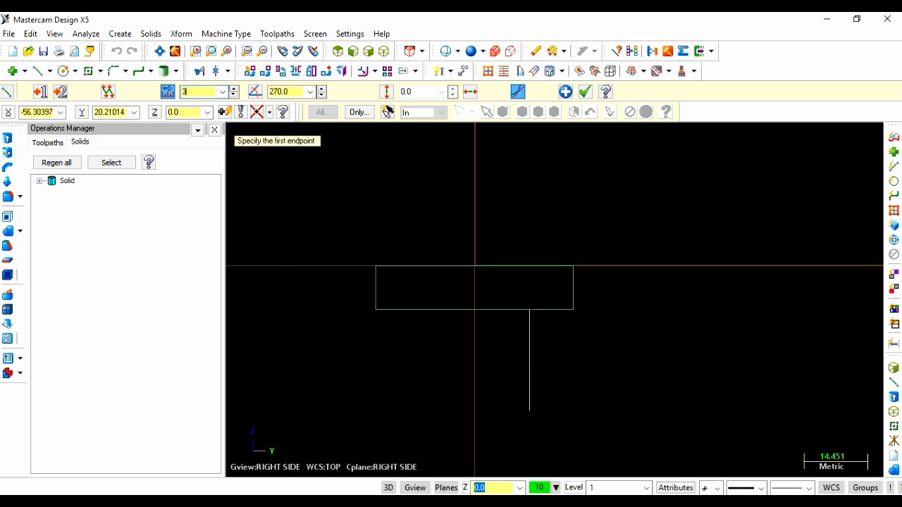
pyautogui.press('Return')
# Step: Draw a 10 mm horizontal line outward from the lower end of the vertical line
pyautogui.click(532, 444)
pyautogui.click(576, 442)
pyautogui.click(210, 92)
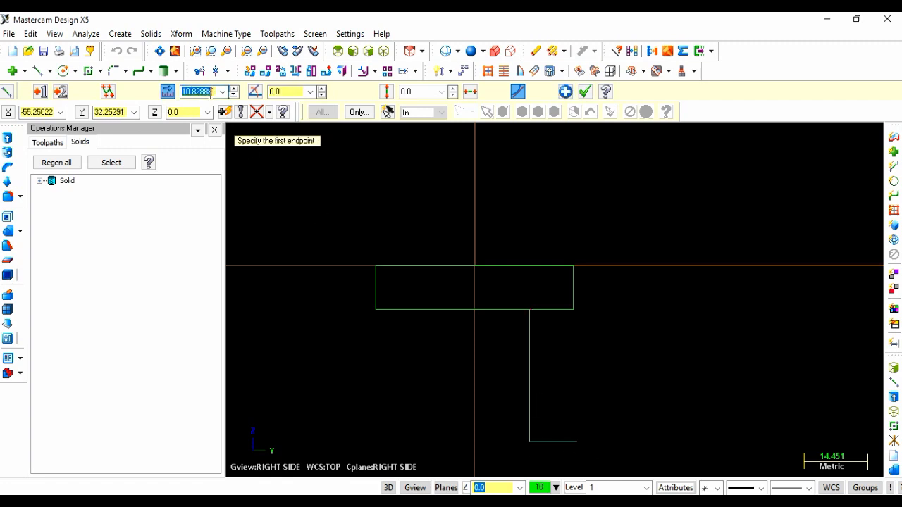
pyautogui.write('10')
pyautogui.press('Return')
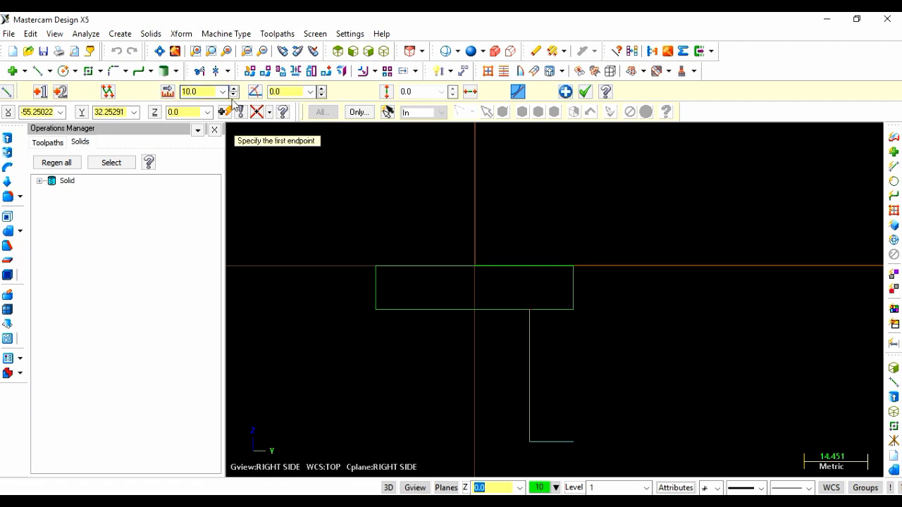
# Step: Close the leg profile with a 30 mm vertical line up to the plate's corner and return to isometric view
pyautogui.click(573, 441)
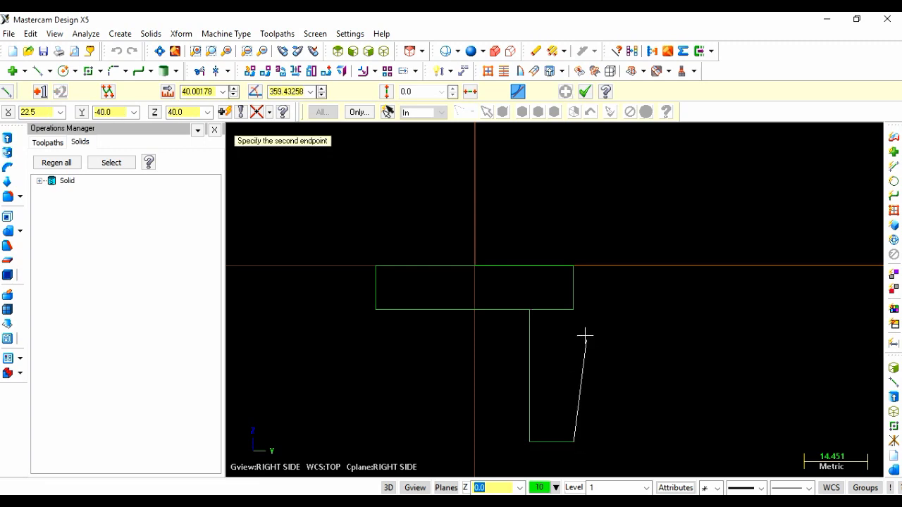
pyautogui.click(580, 329)
pyautogui.click(202, 92)
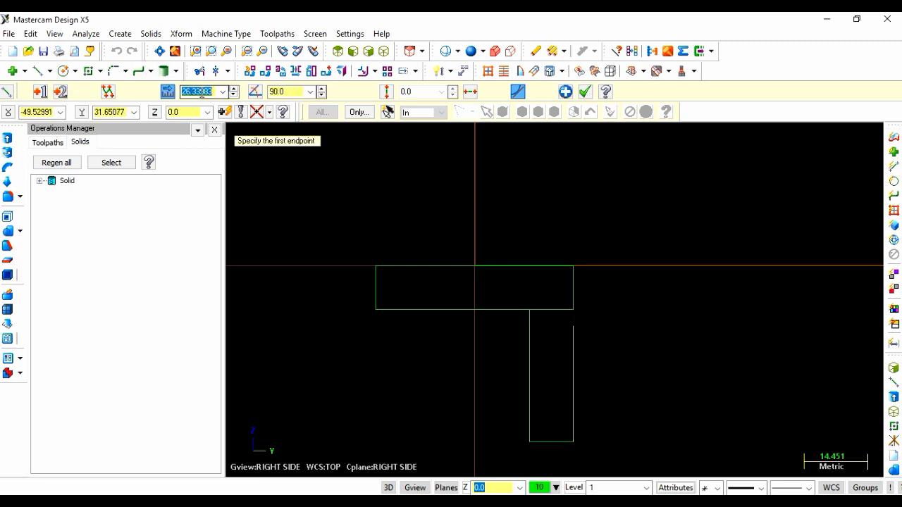
pyautogui.write('30')
pyautogui.press('Return')
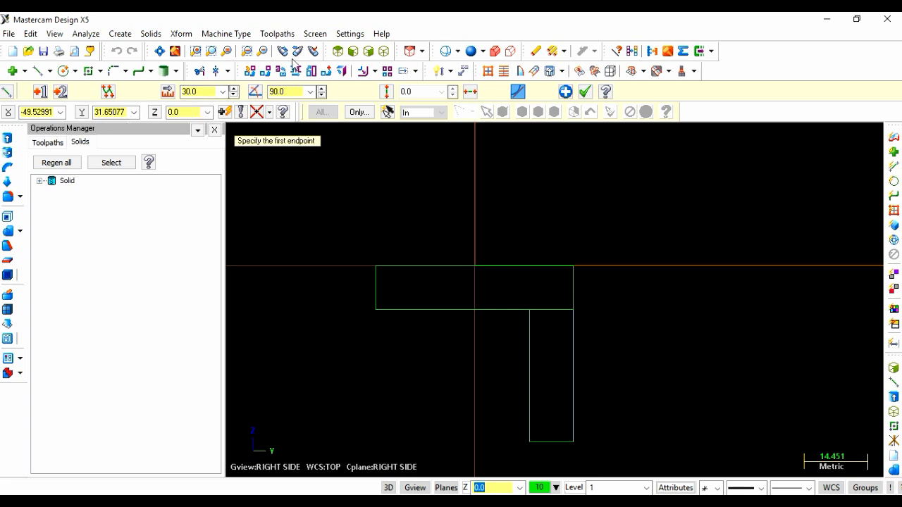
pyautogui.click(383, 52)
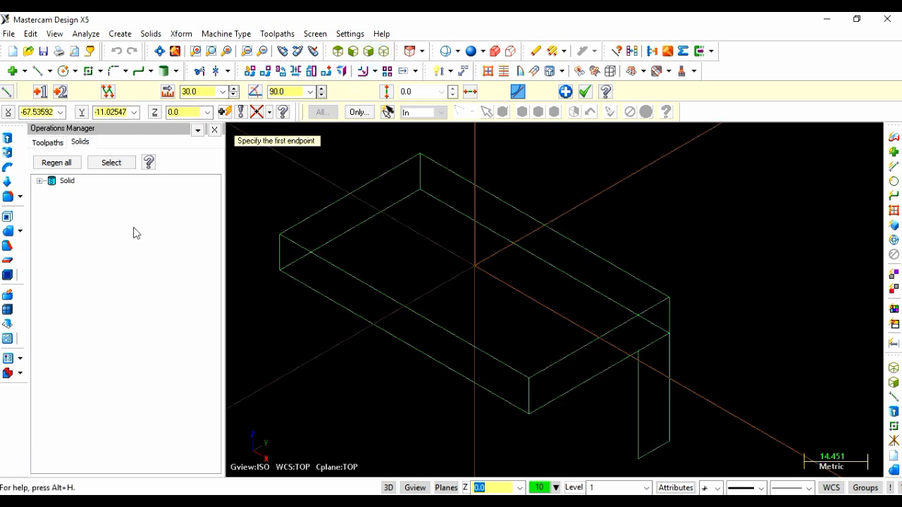
# Step: Extrude the closed leg profile 25 mm inward under the plate as a new body and check it shaded before returning to wireframe
pyautogui.click(7, 151)
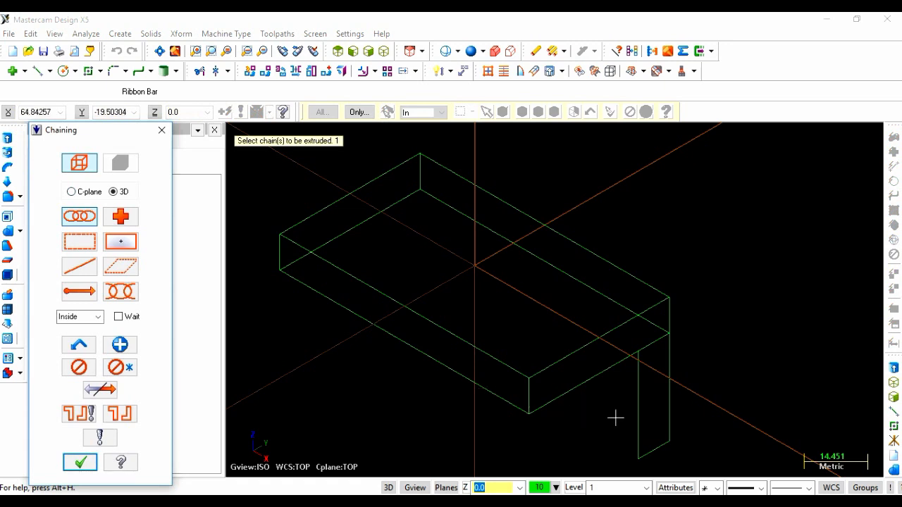
pyautogui.click(79, 462)
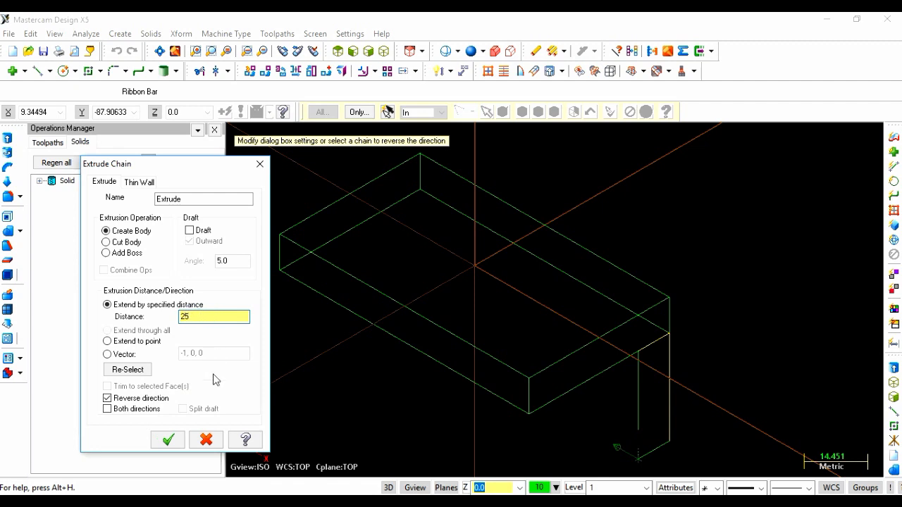
pyautogui.click(107, 399)
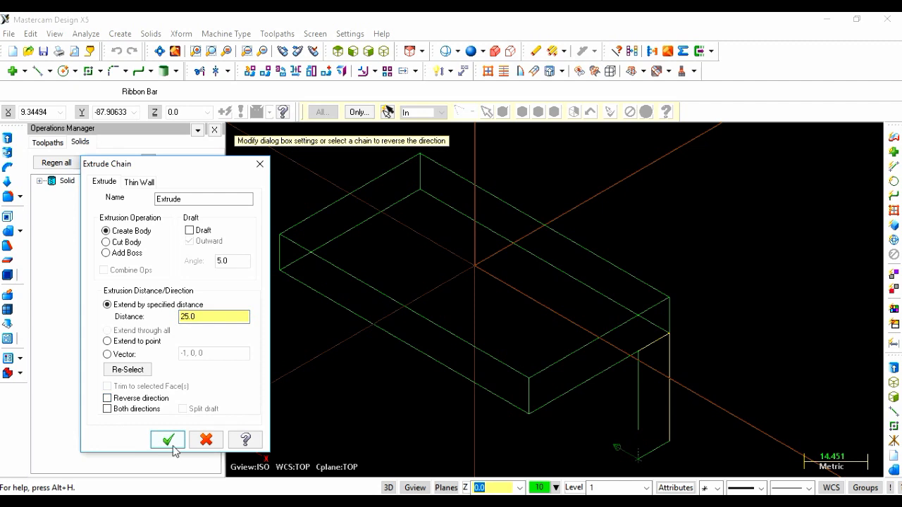
pyautogui.click(168, 440)
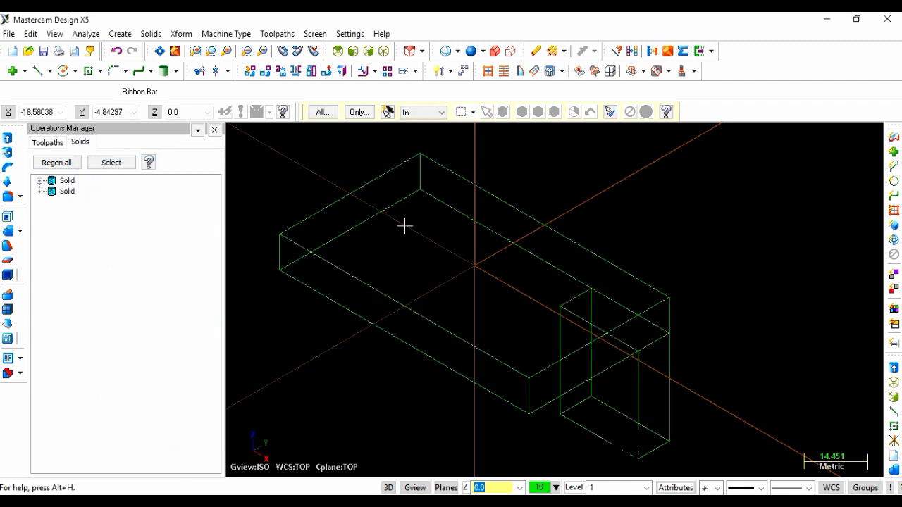
pyautogui.click(472, 55)
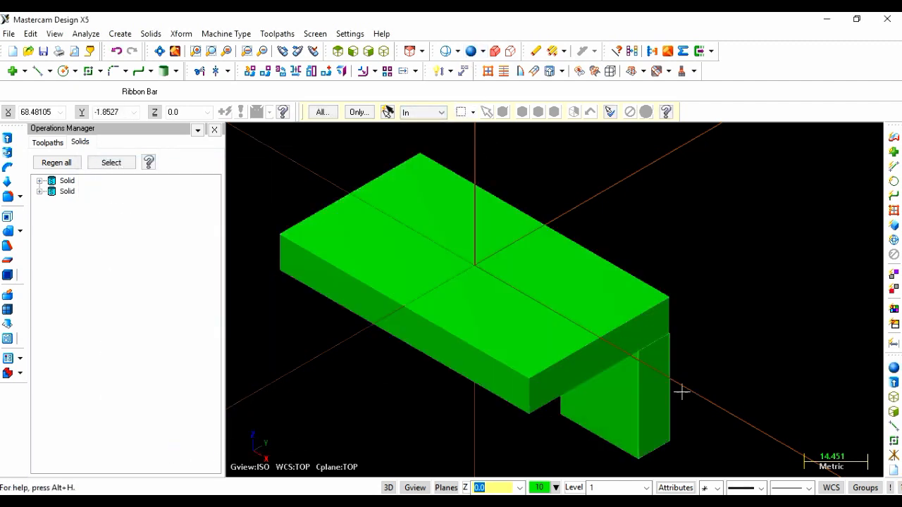
pyautogui.click(445, 53)
# Step: In the right side plane, draw a horizontal line about 9 mm long outward from the plate's diagonally opposite lower corner, and view it isometrically
pyautogui.scroll(3, 267, 189)
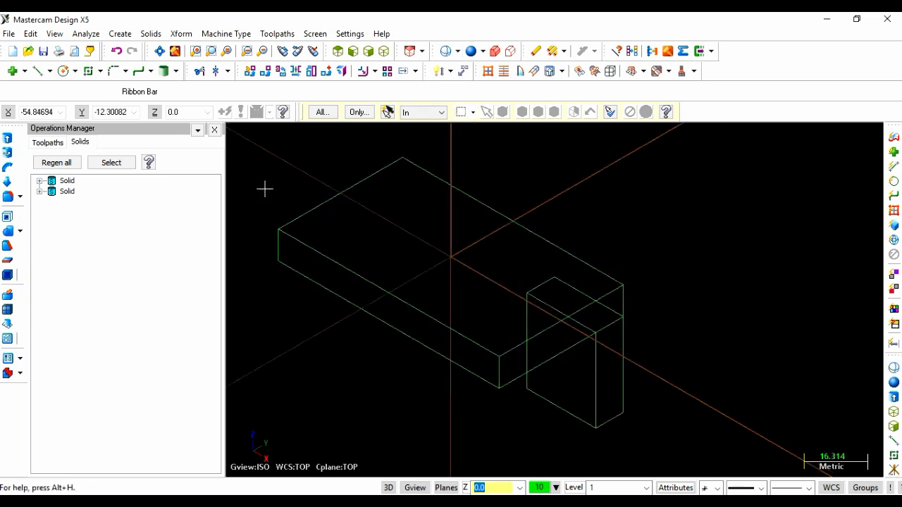
pyautogui.click(38, 71)
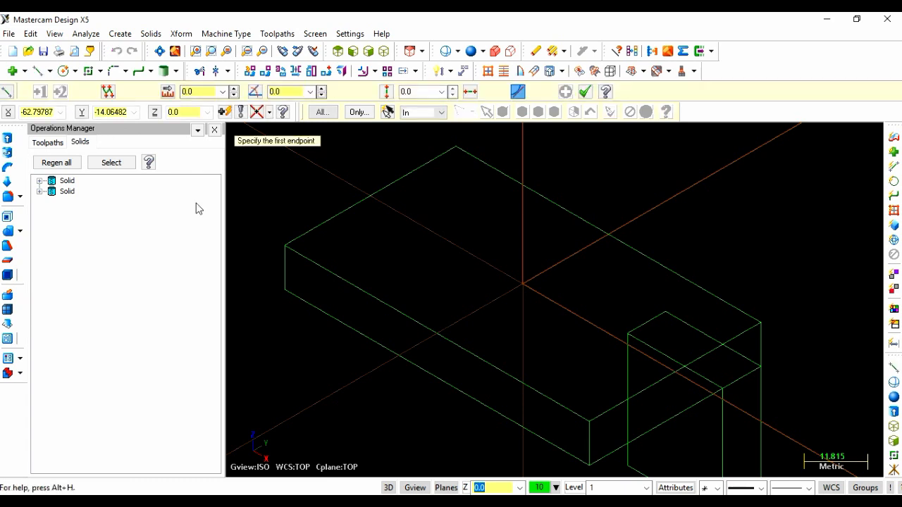
pyautogui.click(286, 289)
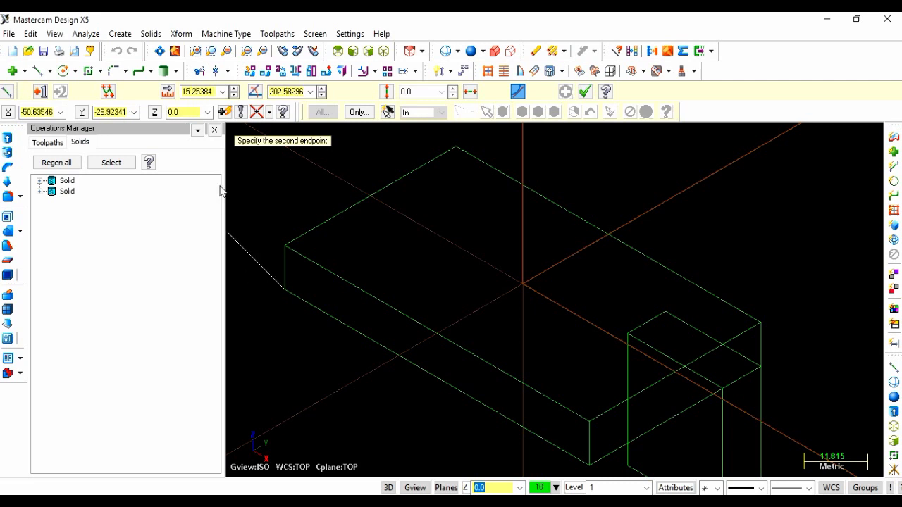
pyautogui.click(368, 51)
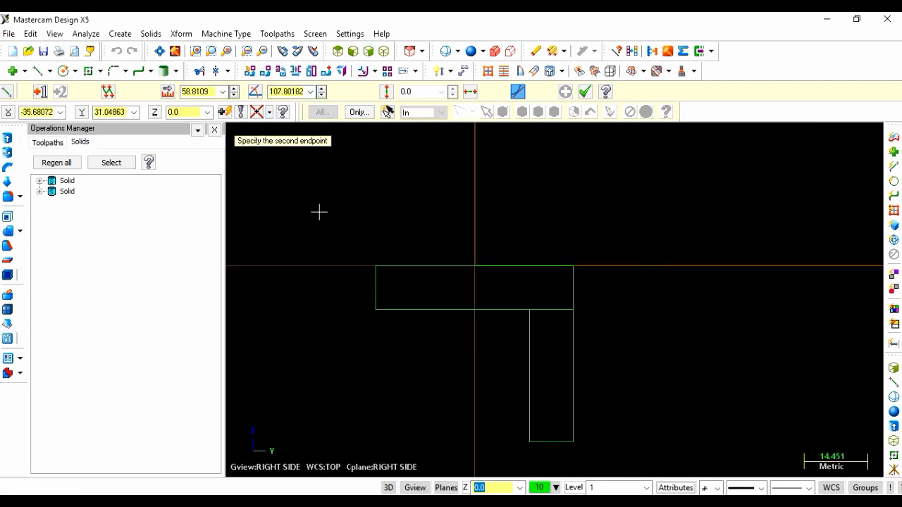
pyautogui.click(335, 310)
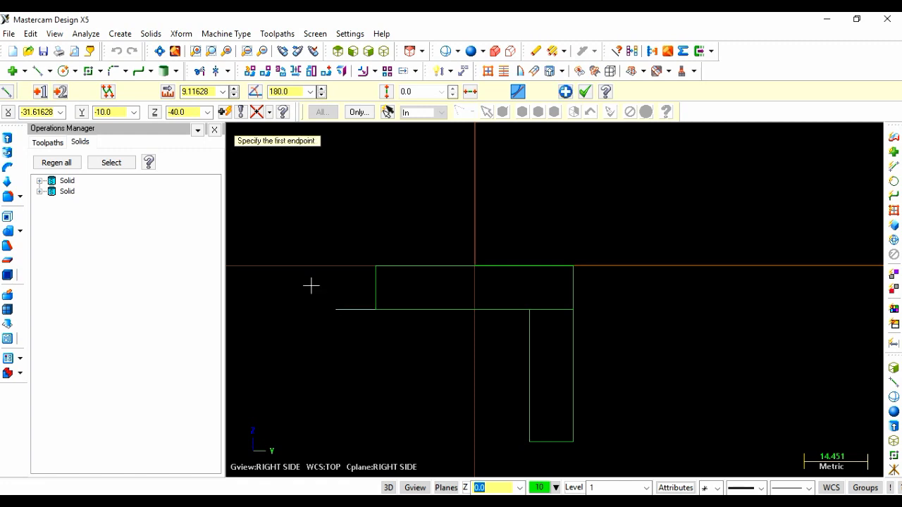
pyautogui.click(383, 51)
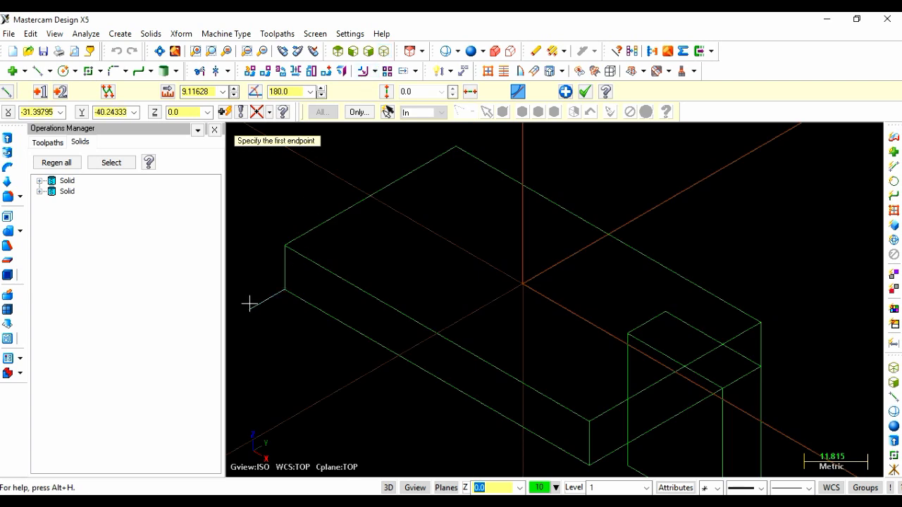
# Step: In the right side plane, draw a 10 mm vertical line straight down from the same lower corner of the plate
pyautogui.click(368, 51)
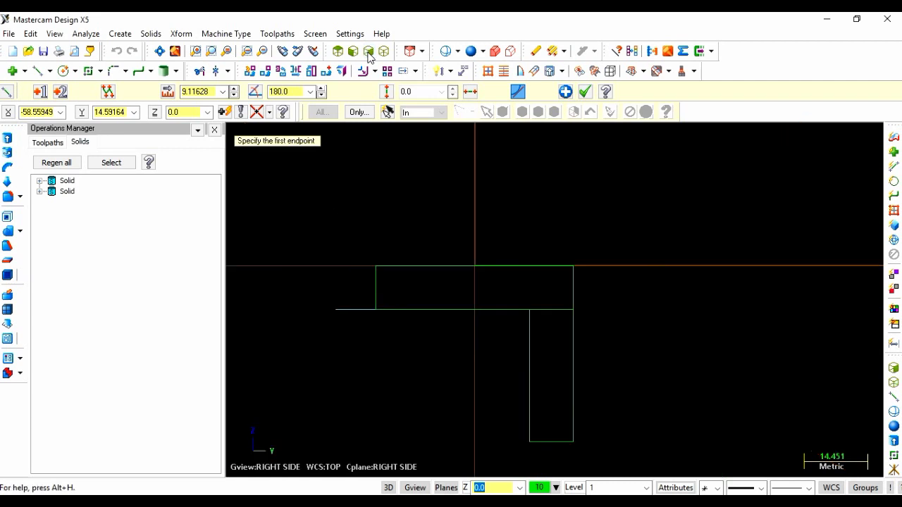
pyautogui.click(375, 311)
pyautogui.click(372, 348)
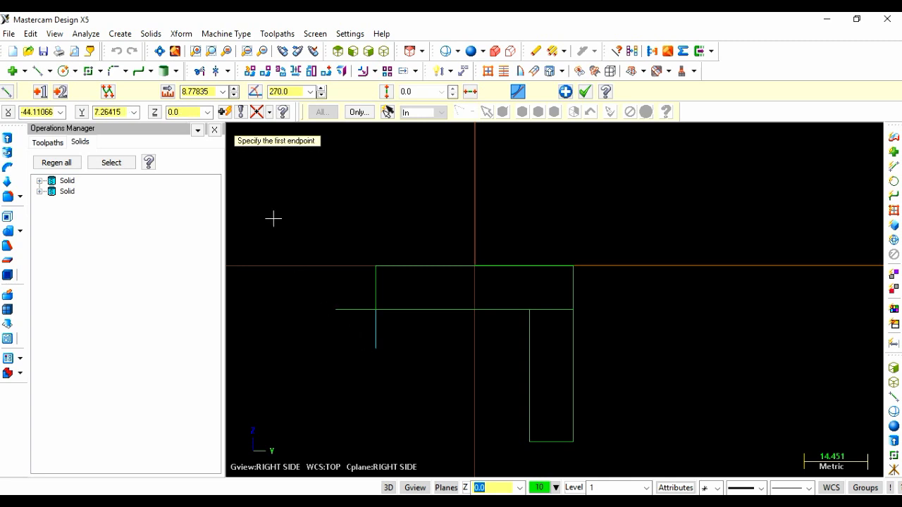
pyautogui.click(209, 94)
pyautogui.write('10')
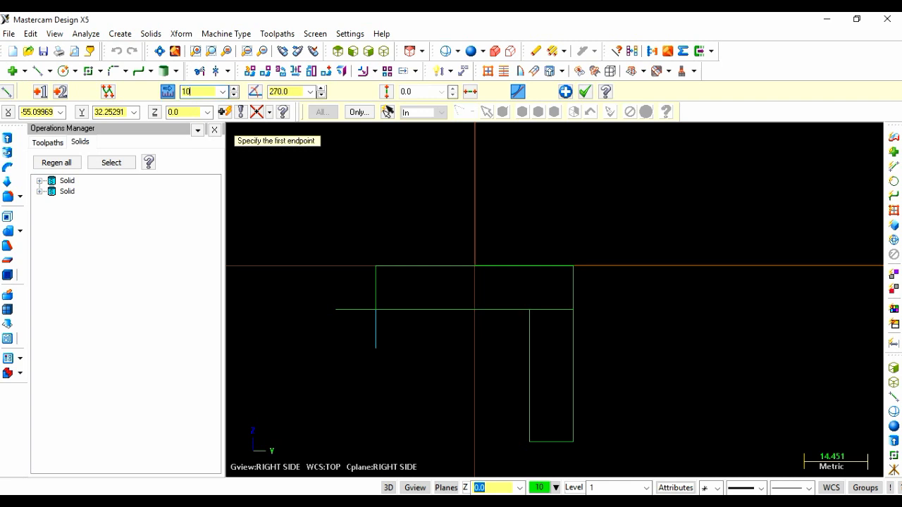
pyautogui.press('Return')
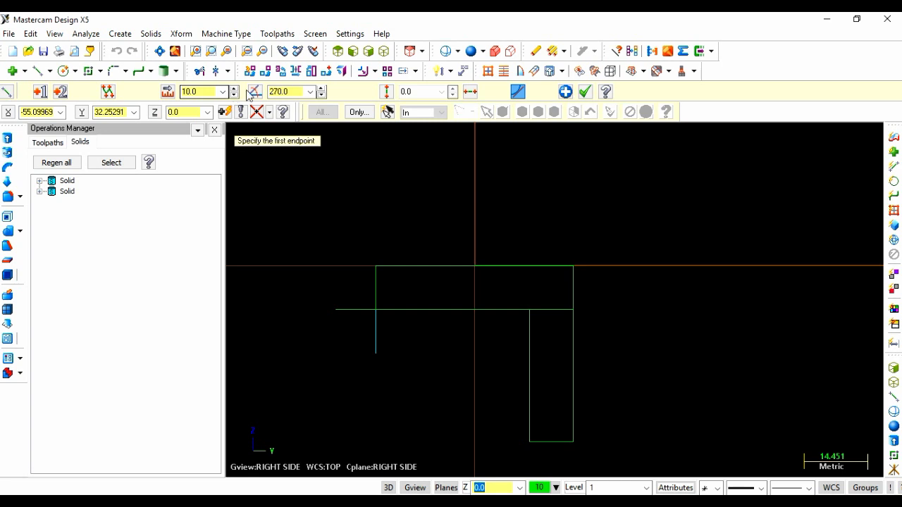
pyautogui.click(383, 52)
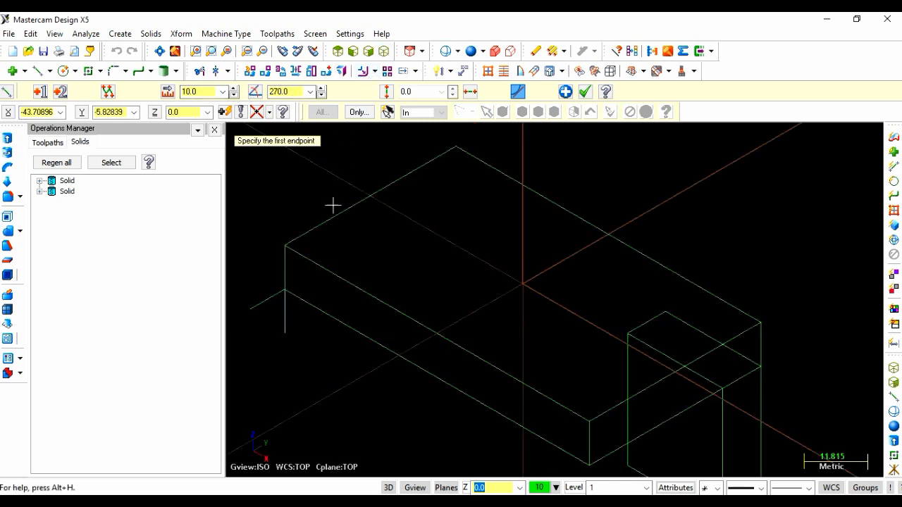
pyautogui.click(286, 321)
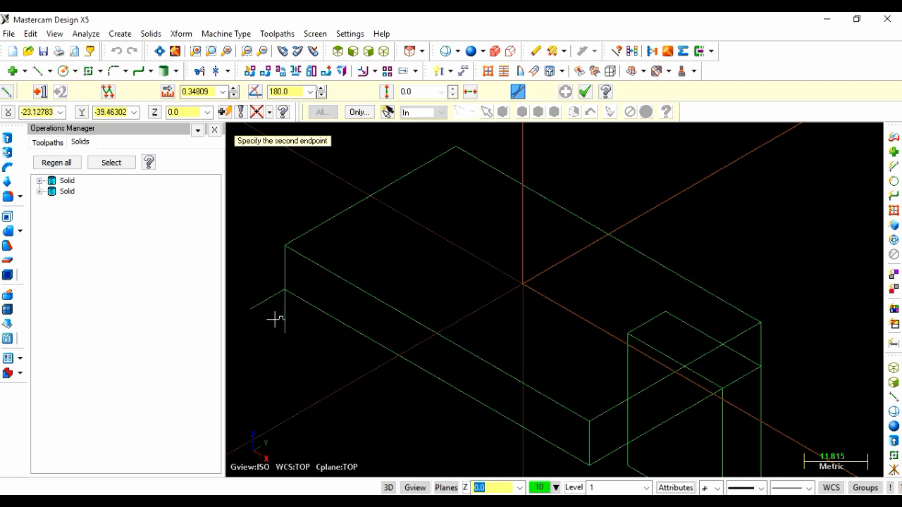
pyautogui.click(275, 319)
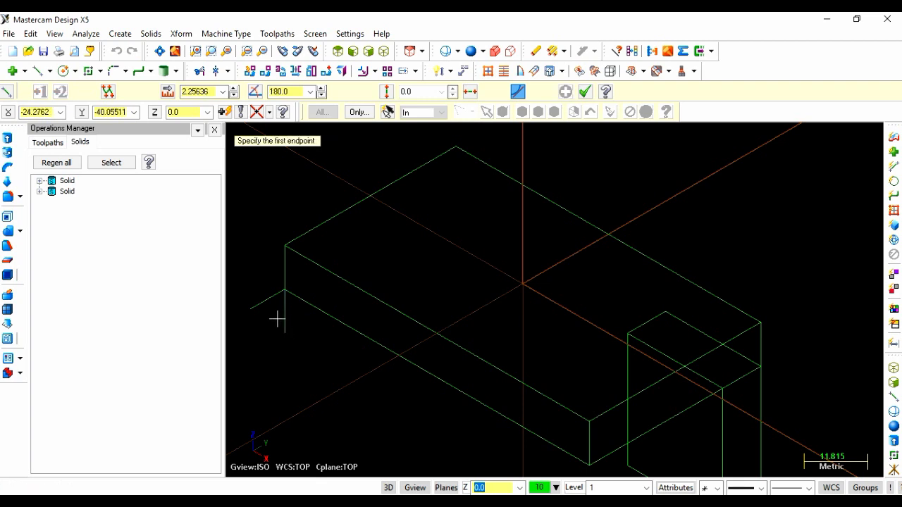
pyautogui.click(285, 316)
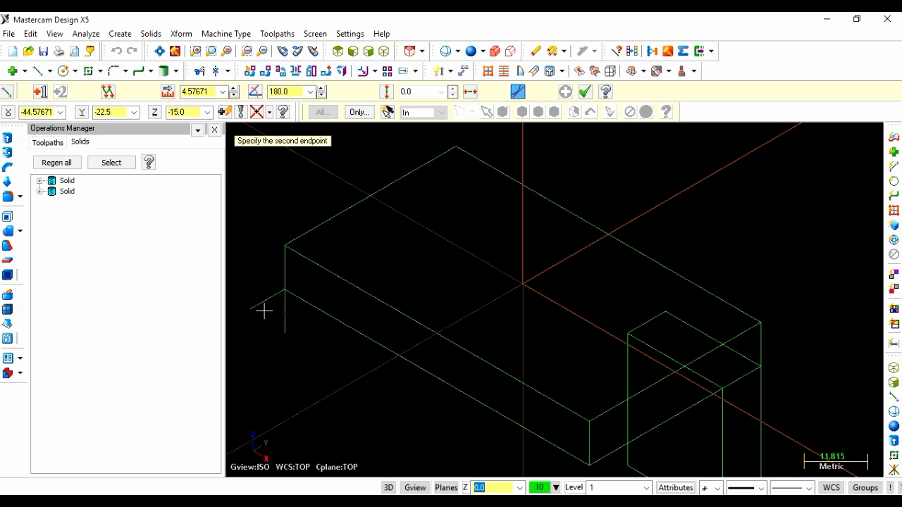
pyautogui.press('Escape')
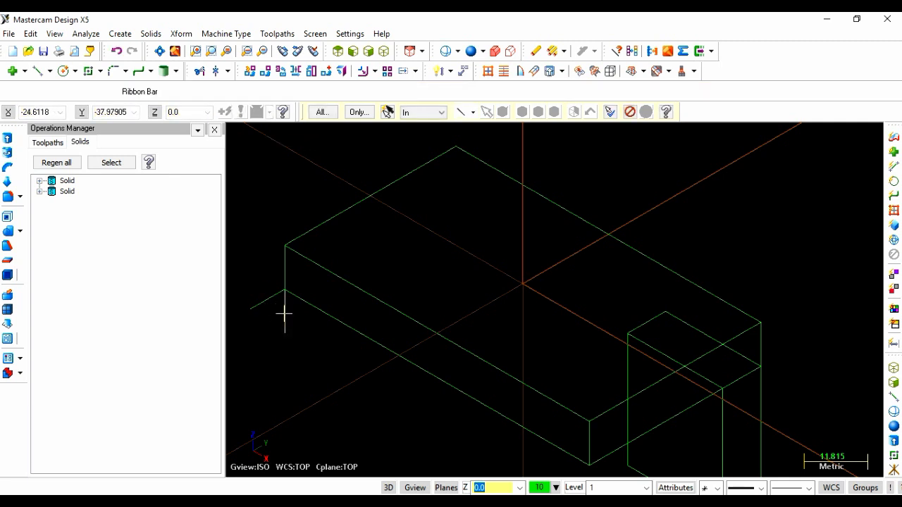
# Step: Delete the vertical and horizontal profile lines at the plate's lower corner opposite the finished leg
pyautogui.press('Delete')
pyautogui.click(268, 304)
pyautogui.press('Delete')
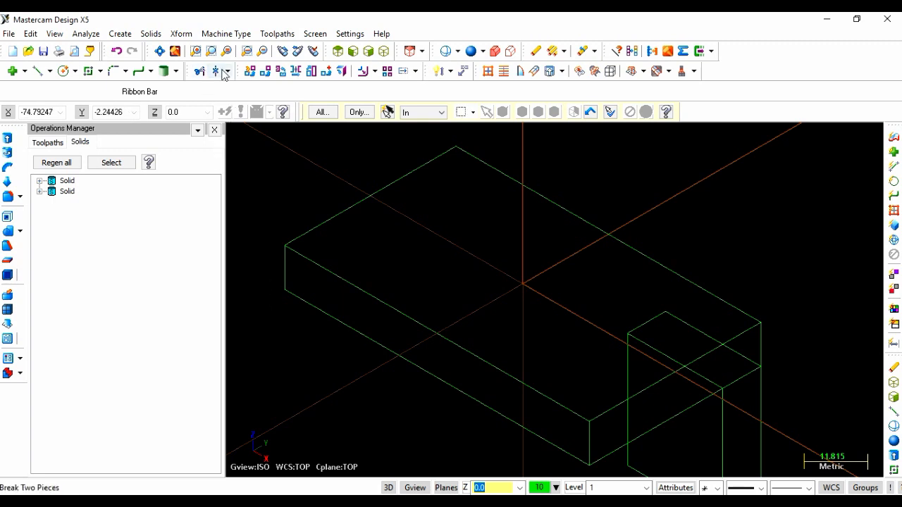
# Step: In the top plane, draw a 10 mm line at 180 degrees outward from the same lower corner of the plate
pyautogui.click(38, 73)
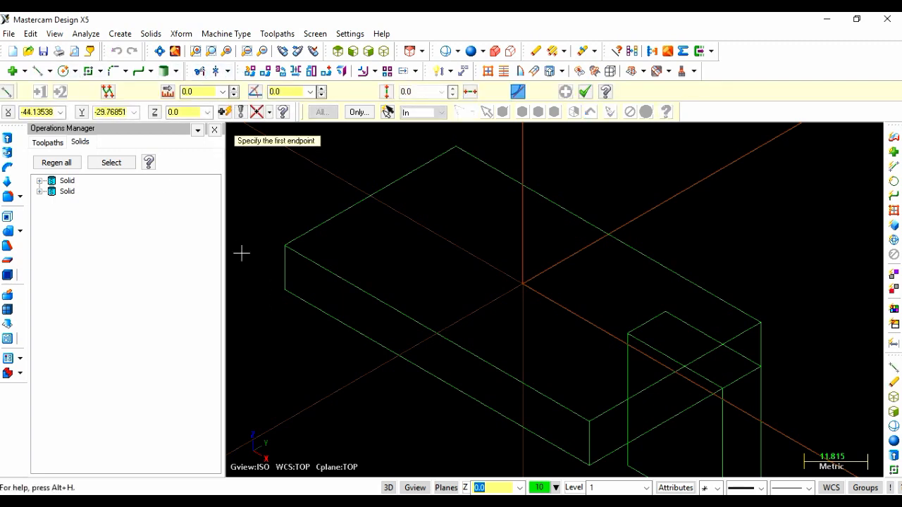
pyautogui.click(286, 290)
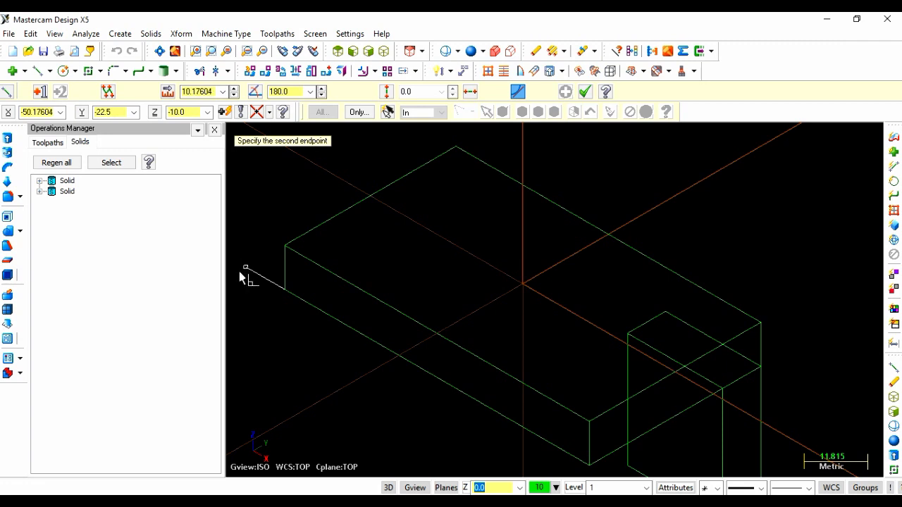
pyautogui.click(240, 272)
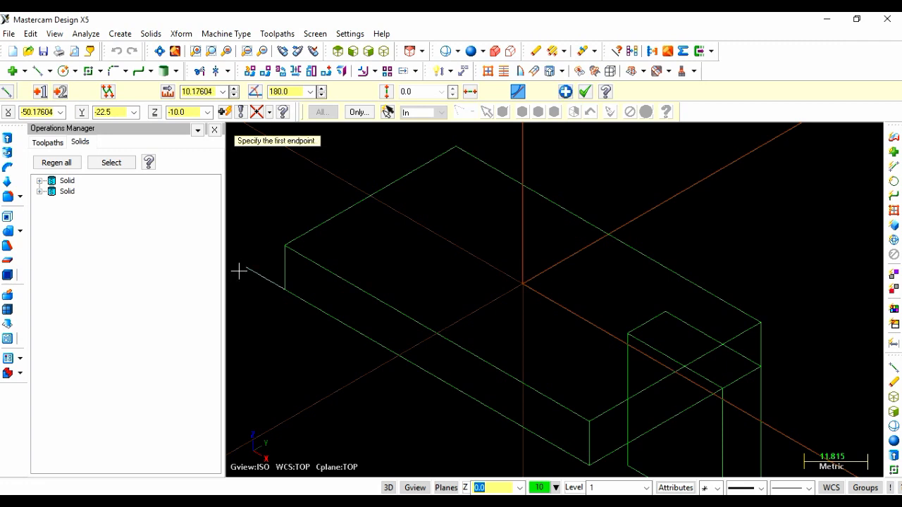
pyautogui.doubleClick(201, 91)
pyautogui.write('10')
pyautogui.press('Return')
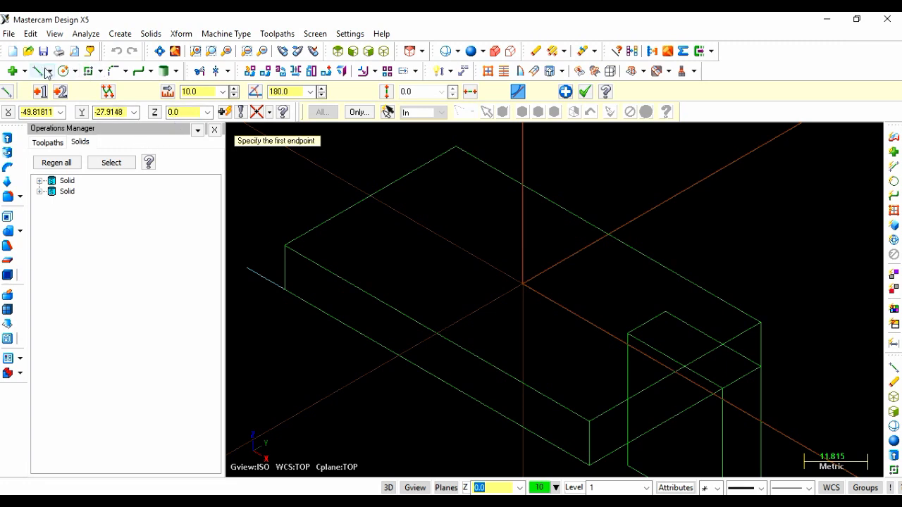
# Step: Draw a 15 mm line at 90 degrees from the outer end of the 10 mm line, along the plate's short side
pyautogui.click(247, 268)
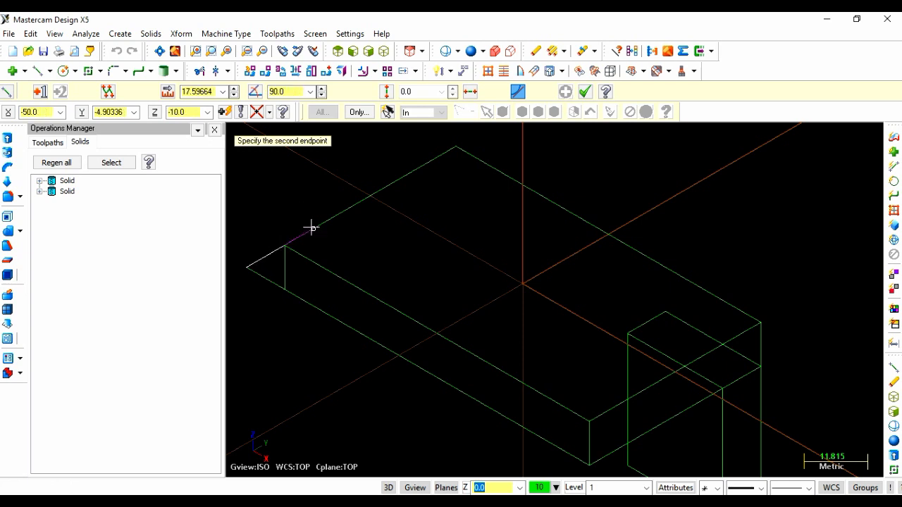
pyautogui.click(367, 51)
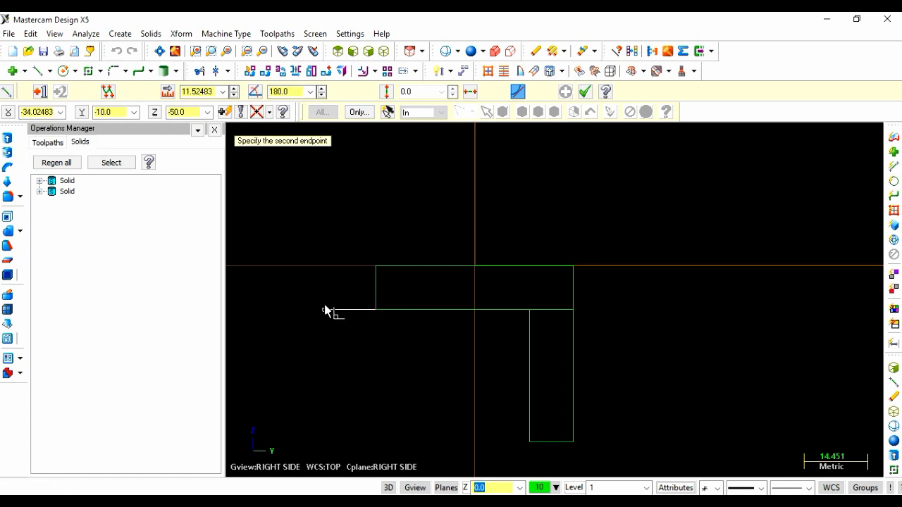
pyautogui.click(385, 52)
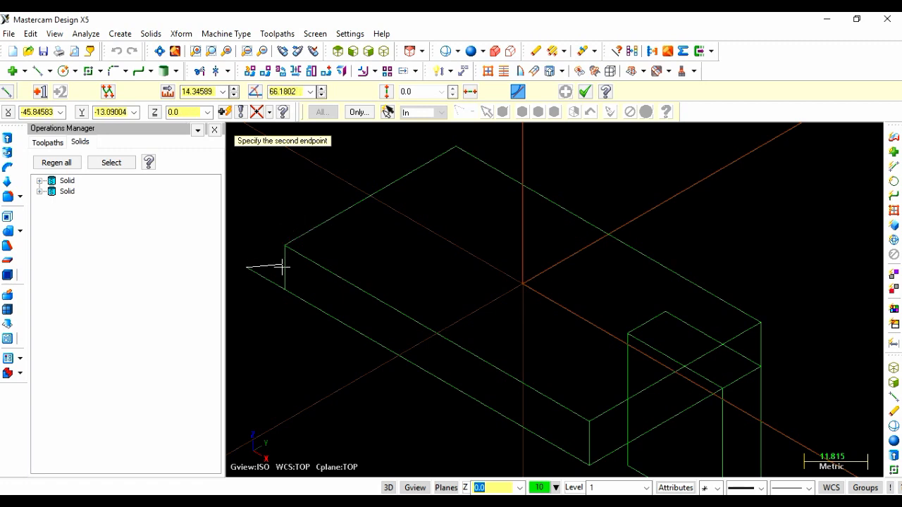
pyautogui.click(326, 222)
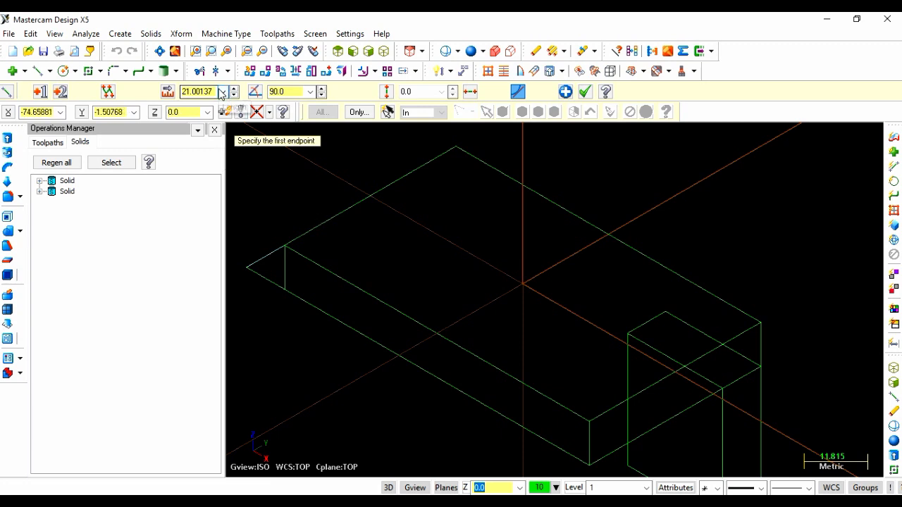
pyautogui.click(221, 93)
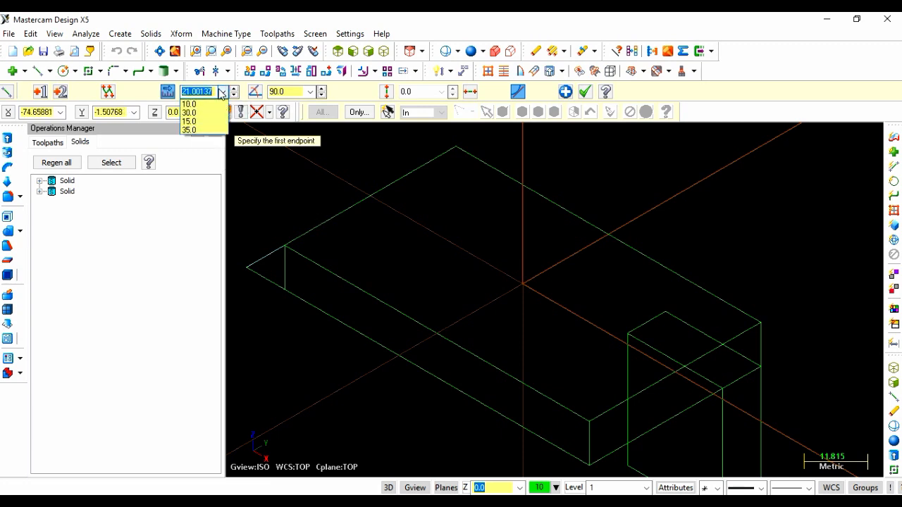
pyautogui.click(221, 93)
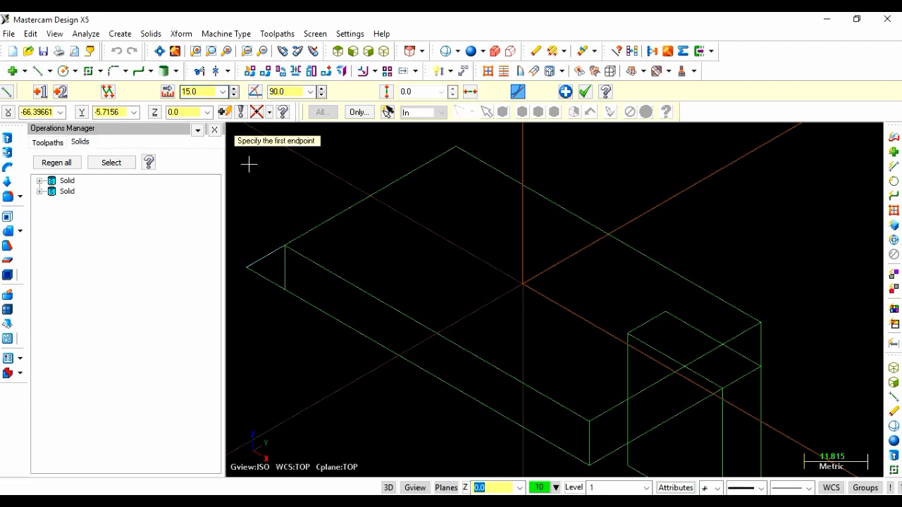
# Step: Complete the rectangle with a 10 mm line at 0 degrees and a 15 mm closing line back to the plate's corner
pyautogui.click(308, 237)
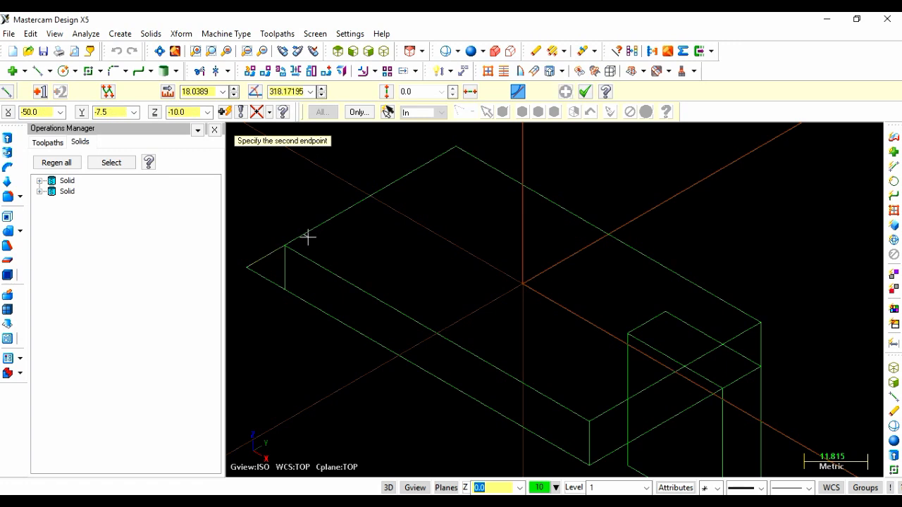
pyautogui.click(344, 259)
pyautogui.click(205, 91)
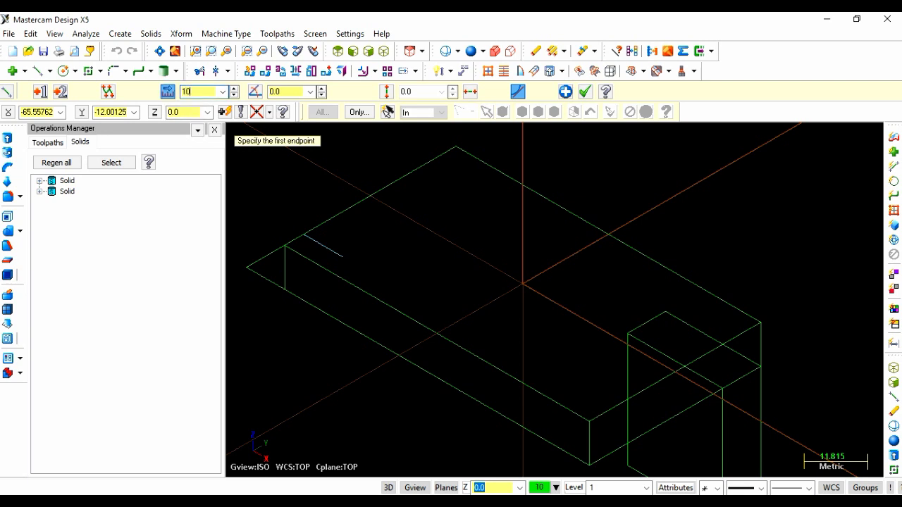
pyautogui.click(345, 259)
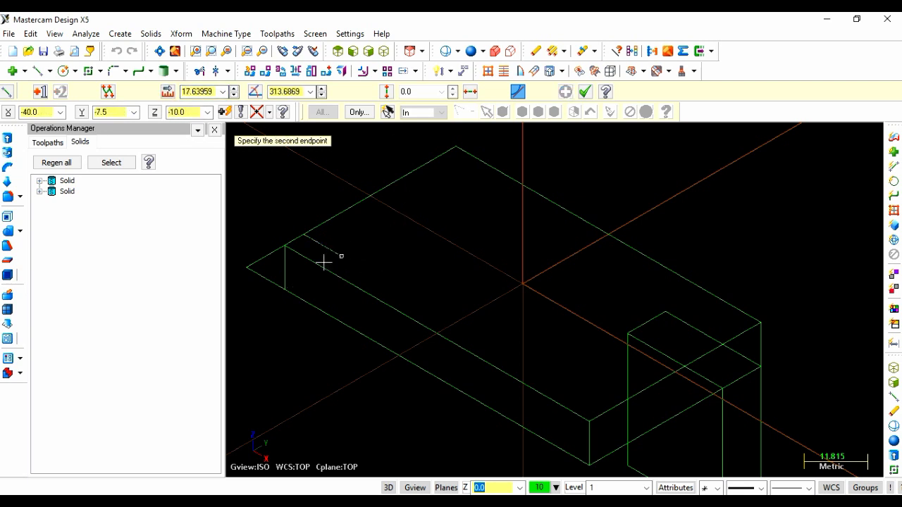
pyautogui.click(285, 288)
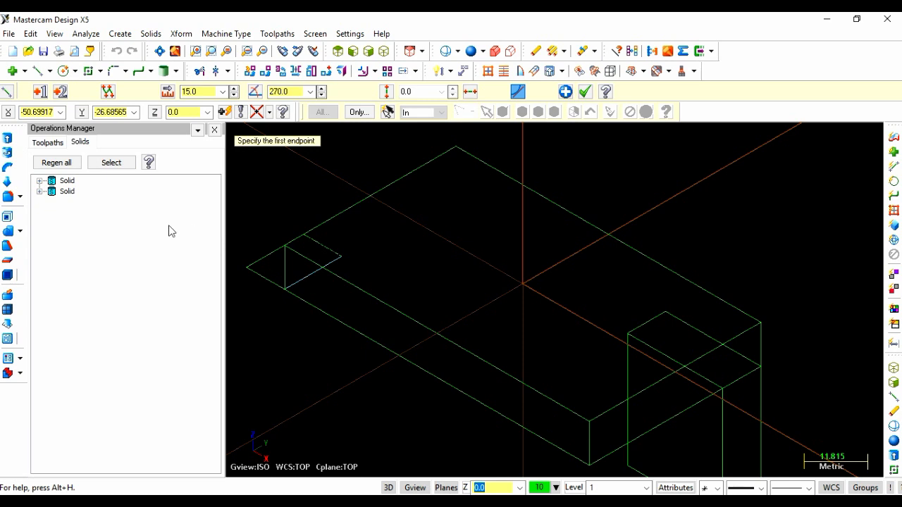
# Step: Chain the closed 10 by 15 mm rectangle and extrude it 25 mm upward as a new body
pyautogui.click(5, 176)
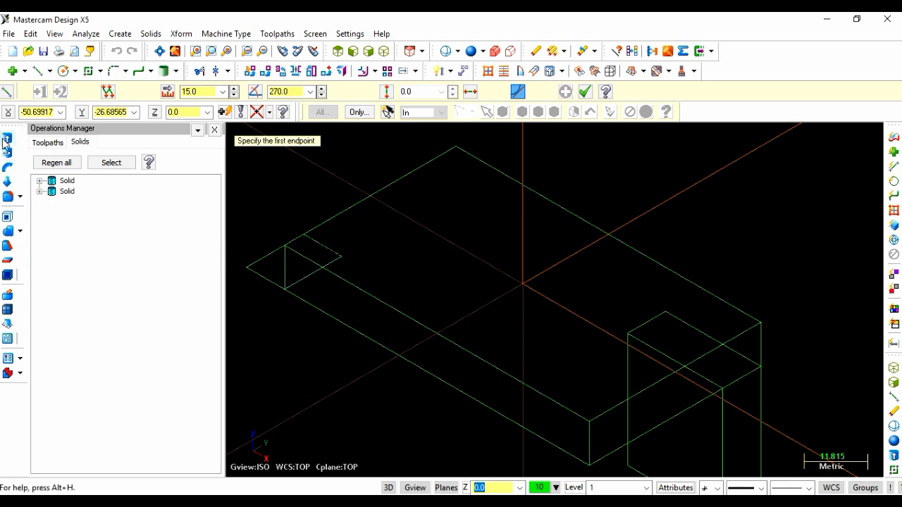
pyautogui.click(6, 138)
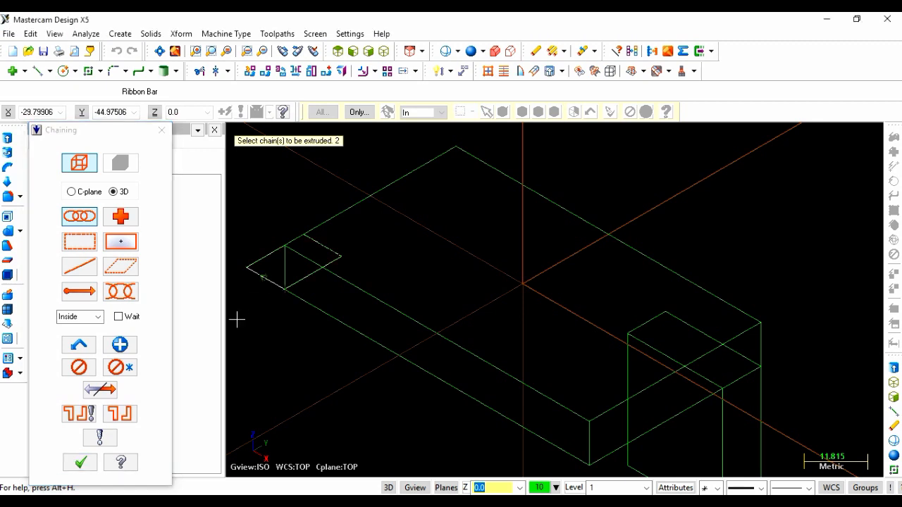
pyautogui.click(80, 462)
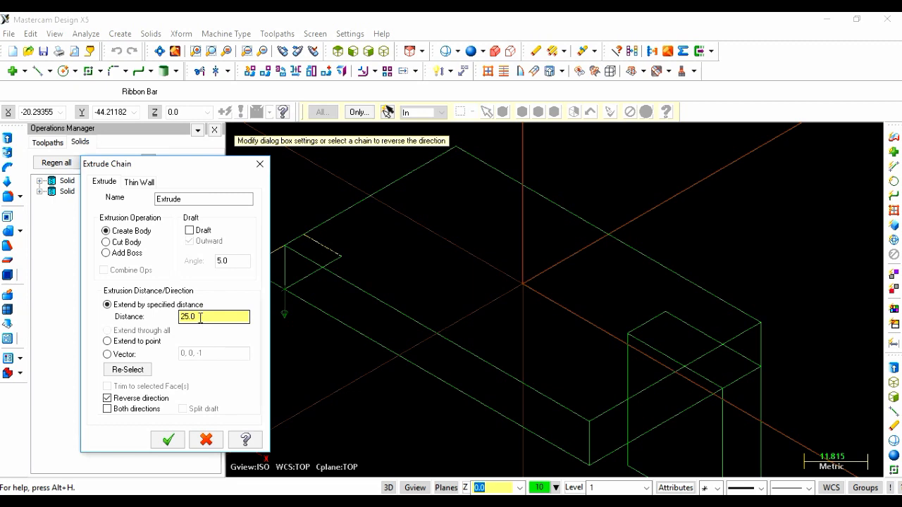
pyautogui.click(166, 441)
pyautogui.scroll(-1, 266, 367)
pyautogui.scroll(-1, 266, 367)
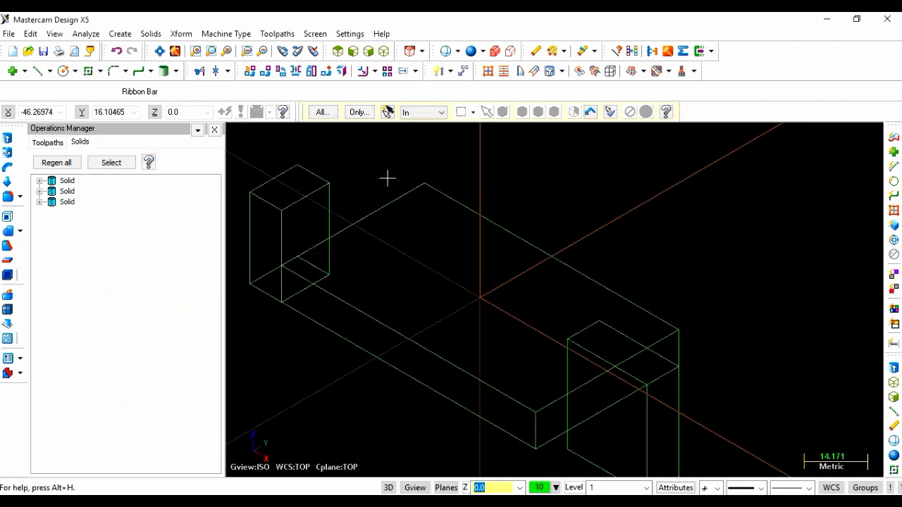
# Step: Shade the model, select the three solids, and hide all other entities so only the solid bodies remain displayed
pyautogui.click(471, 52)
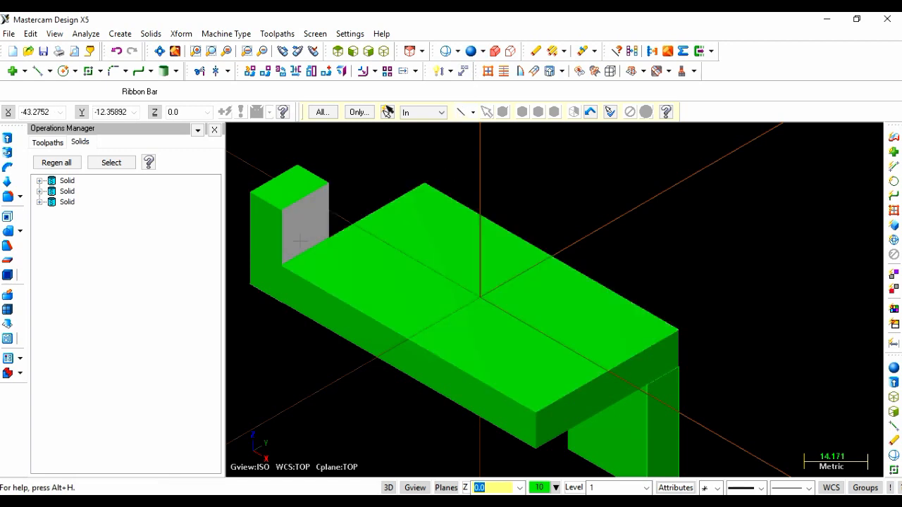
pyautogui.click(636, 424)
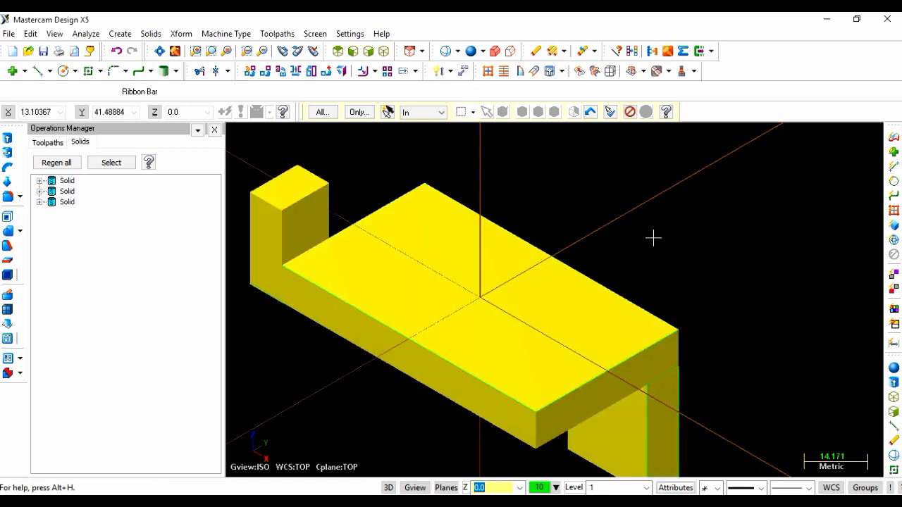
pyautogui.click(711, 51)
pyautogui.click(717, 71)
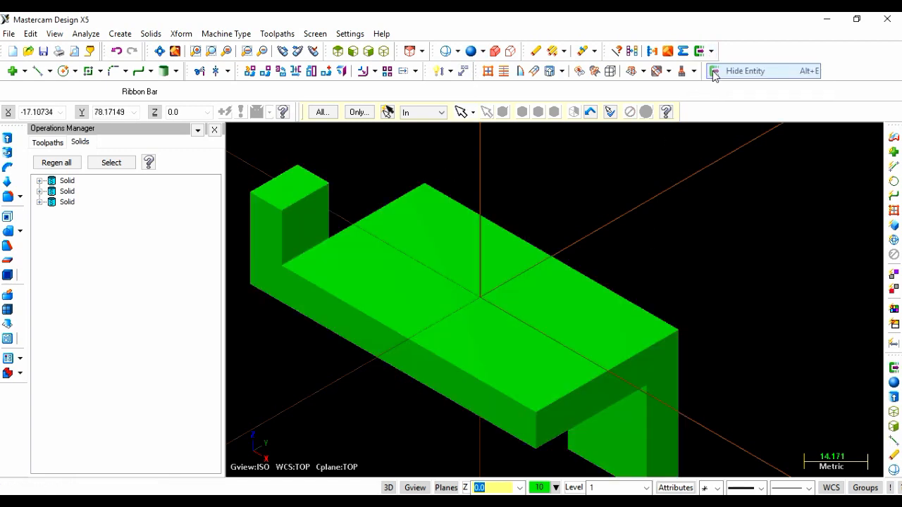
pyautogui.scroll(-2, 444, 353)
pyautogui.scroll(-1, 380, 413)
pyautogui.scroll(1, 335, 429)
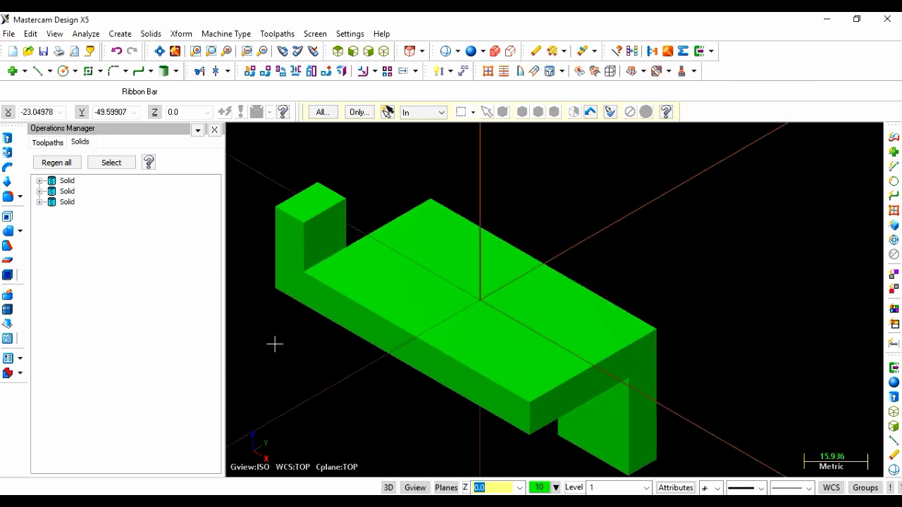
pyautogui.scroll(-1, 271, 348)
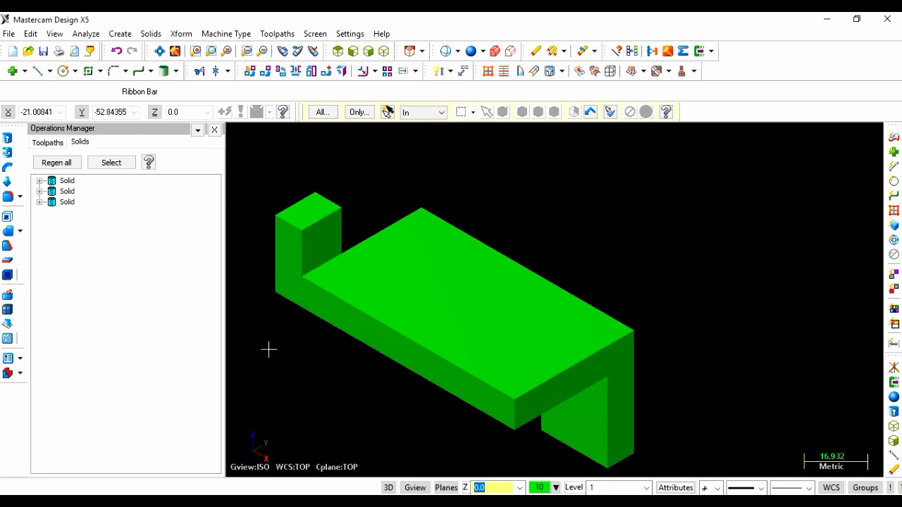
# Step: Join the upright, plate and leg into one solid with Boolean Add, and inspect the combined part from other angles
pyautogui.click(320, 299)
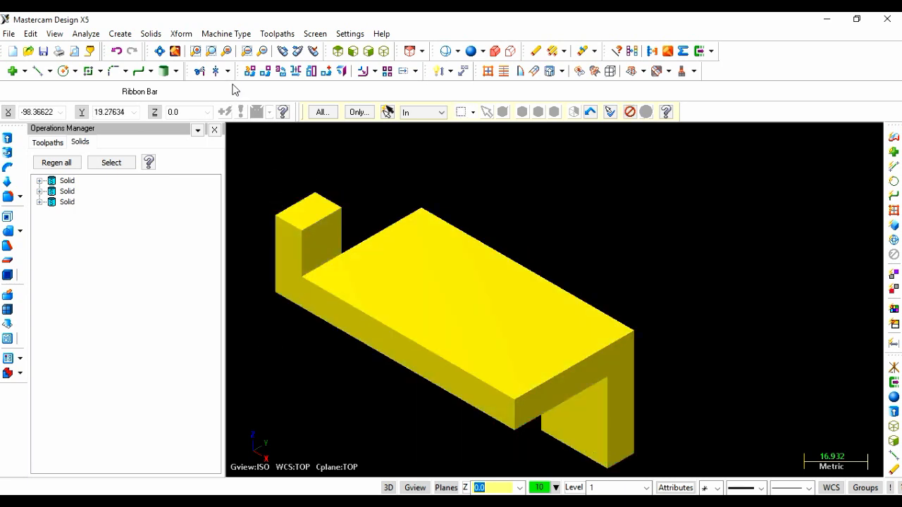
pyautogui.click(181, 35)
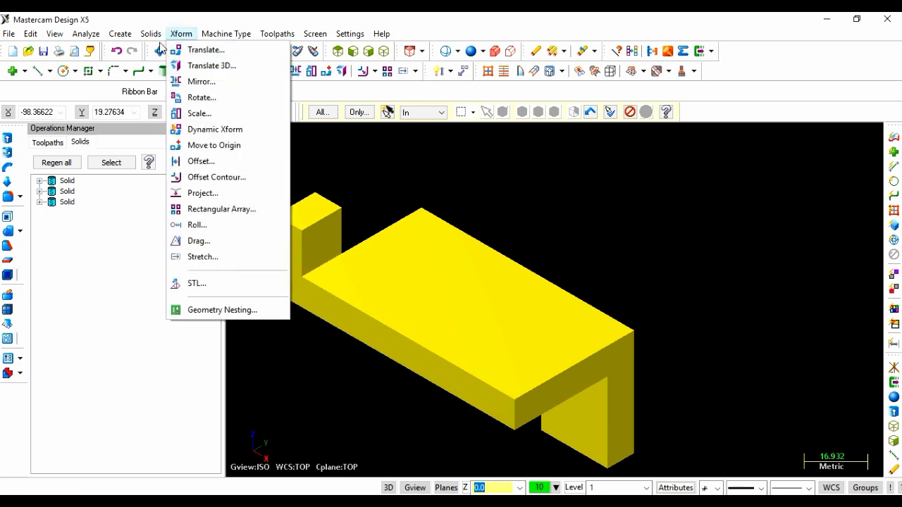
pyautogui.moveTo(150, 34)
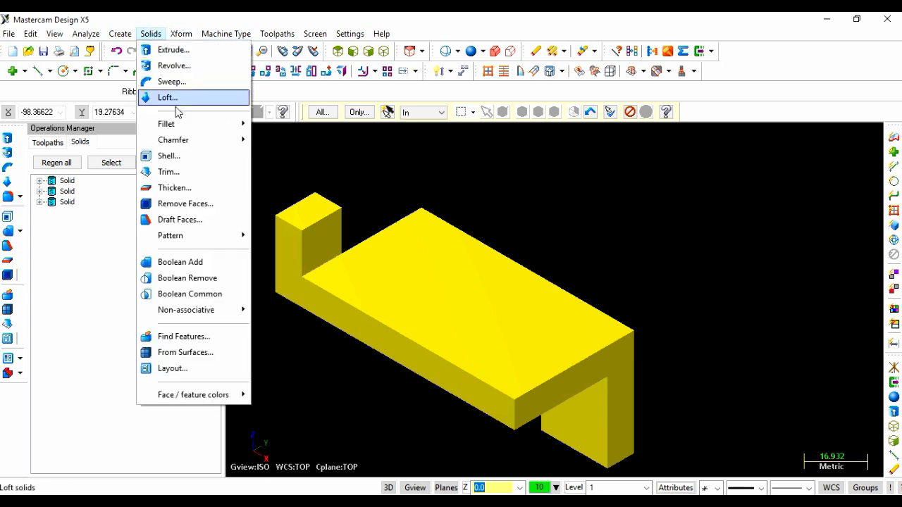
pyautogui.click(185, 262)
pyautogui.click(346, 286)
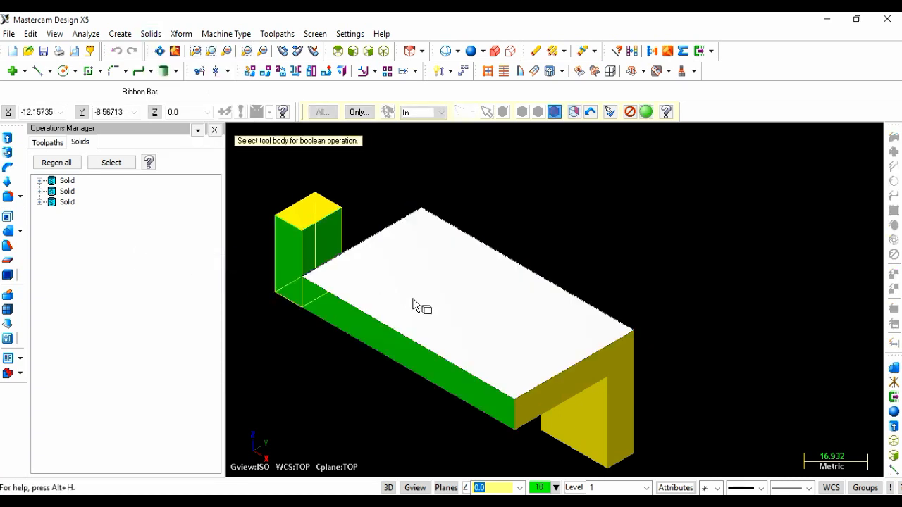
pyautogui.click(594, 420)
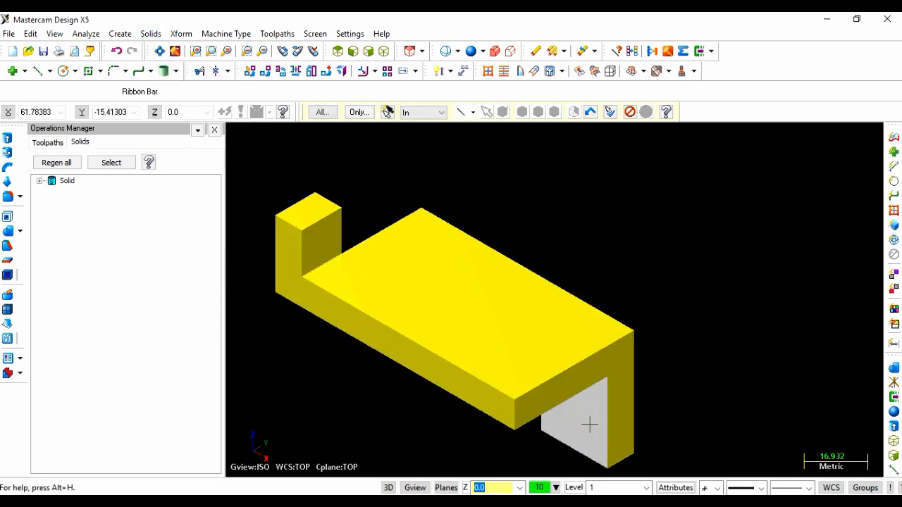
pyautogui.moveTo(309, 417); pyautogui.dragTo(719, 384, button='middle')
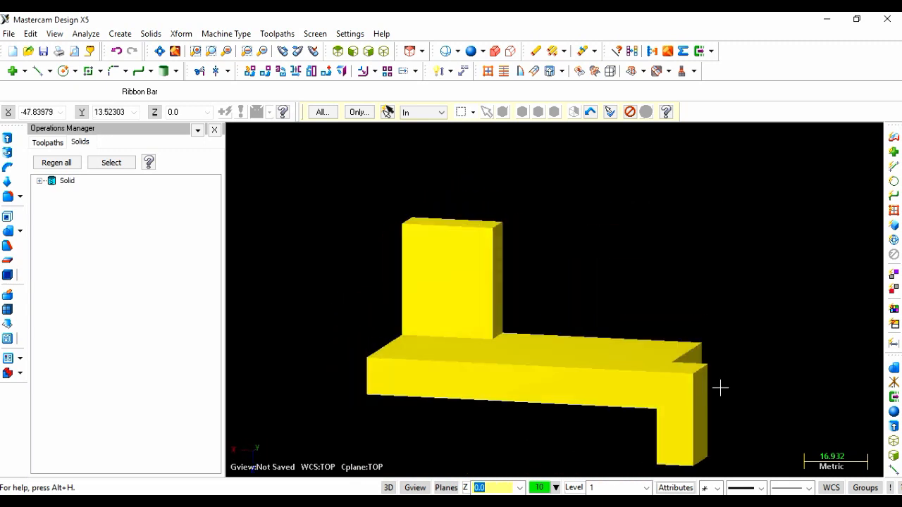
pyautogui.click(159, 51)
pyautogui.moveTo(414, 412); pyautogui.dragTo(374, 409, button='middle')
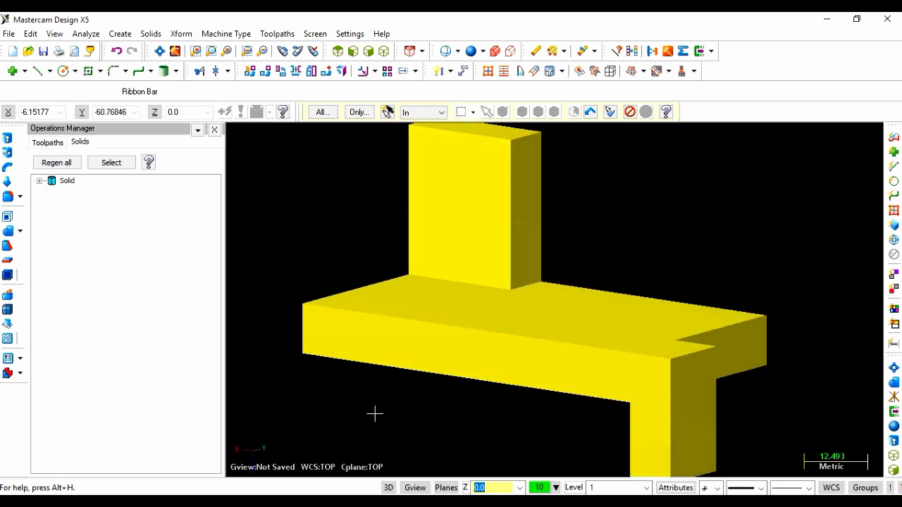
pyautogui.scroll(-2, 379, 417)
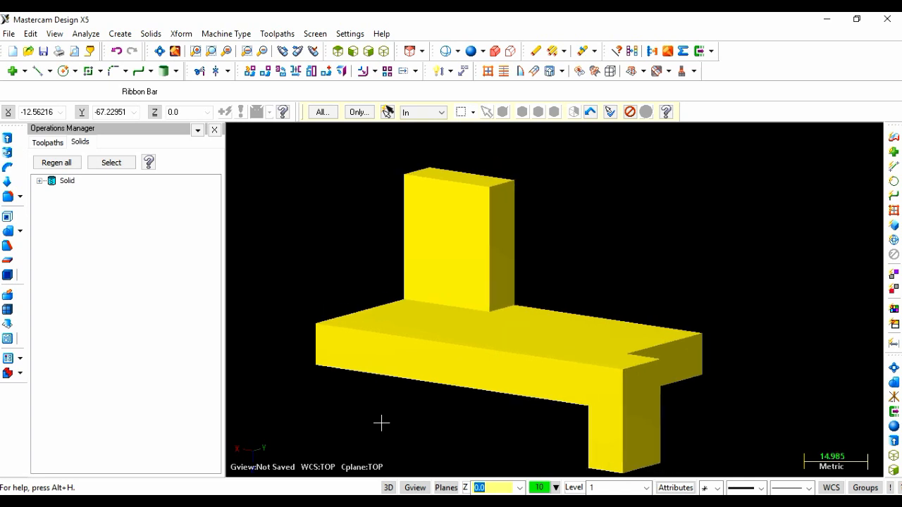